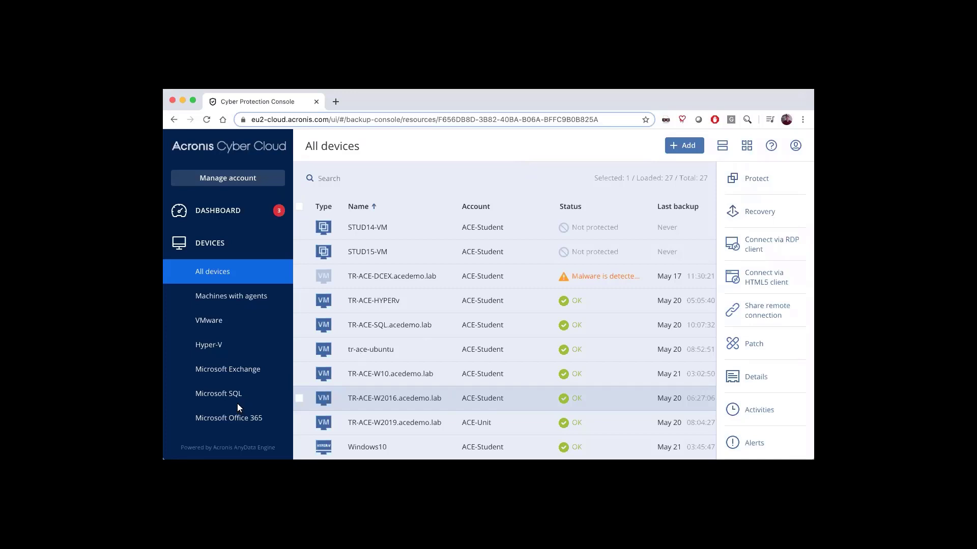
Open System settings and review the Default backup options list, ending on Alerts.
scroll(230, 410, "down", 1)
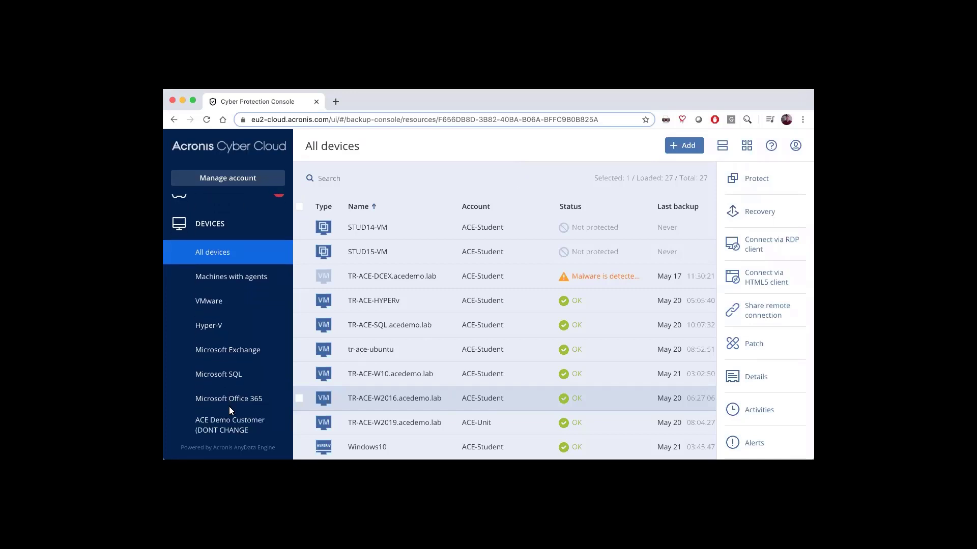
scroll(228, 411, "down", 10)
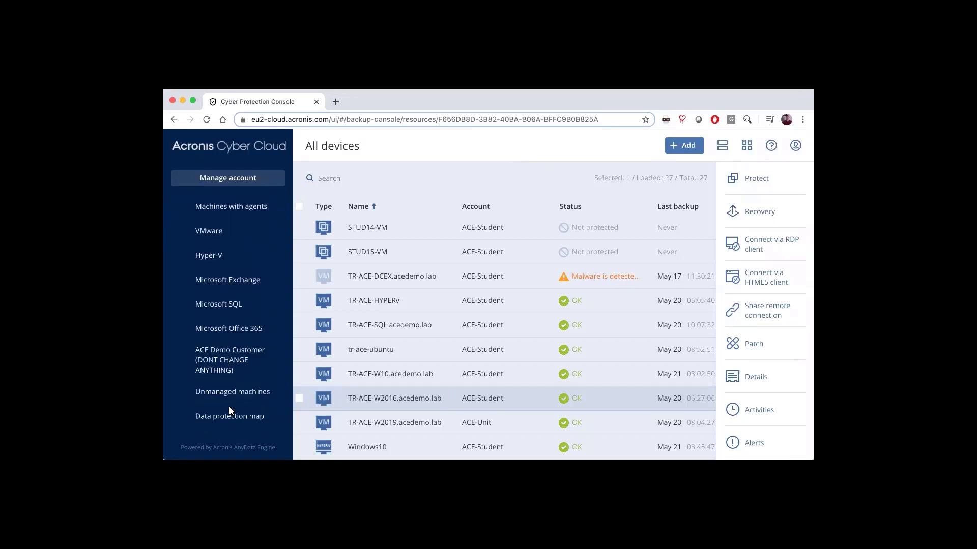
scroll(229, 411, "down", 1)
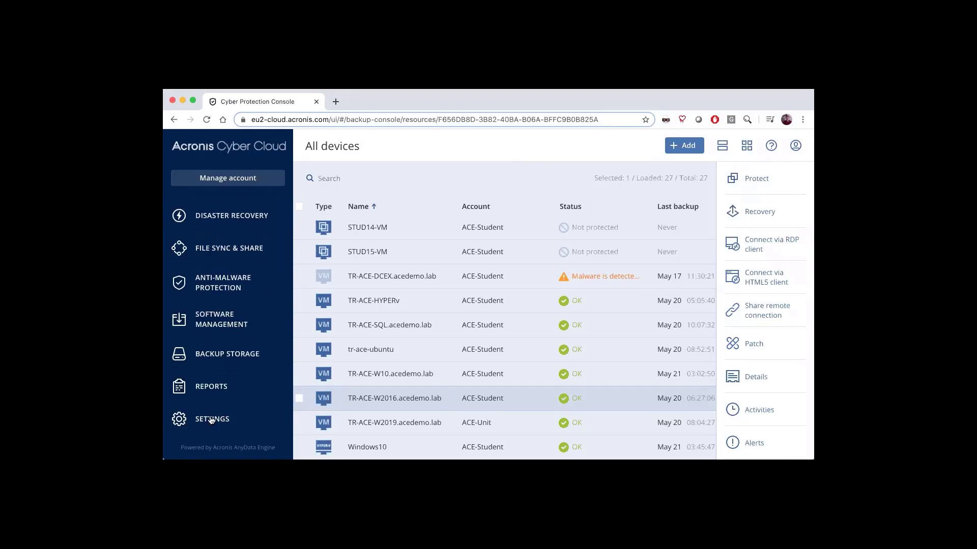
left_click(210, 419)
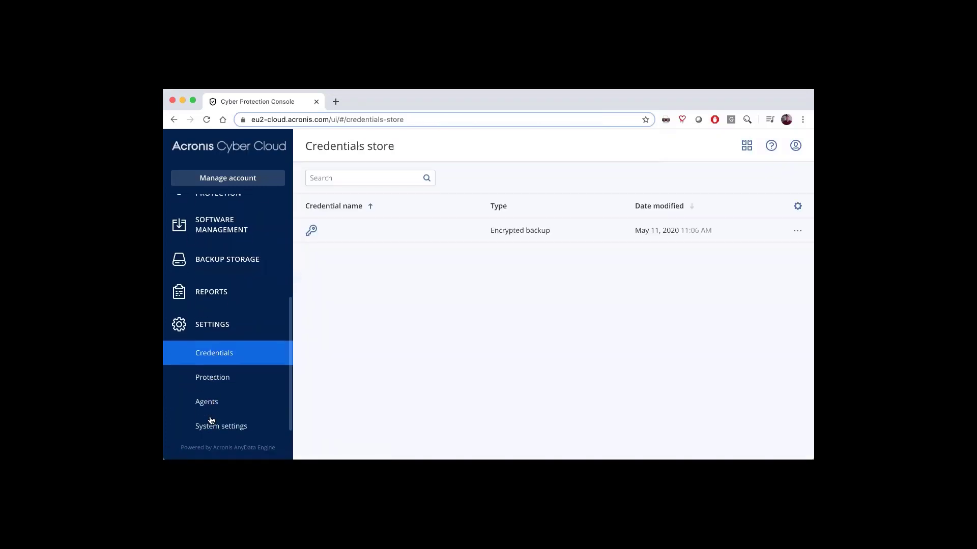
left_click(213, 425)
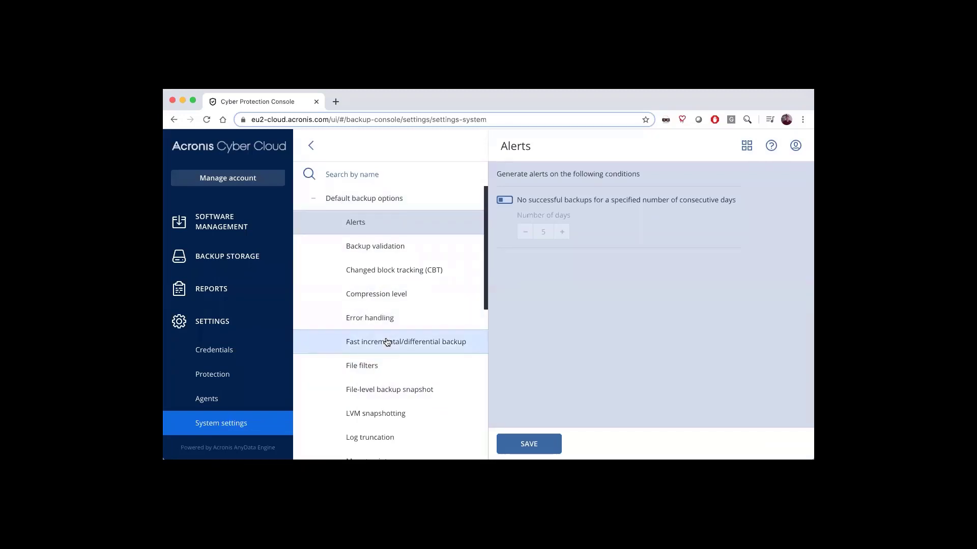
scroll(386, 342, "down", 9)
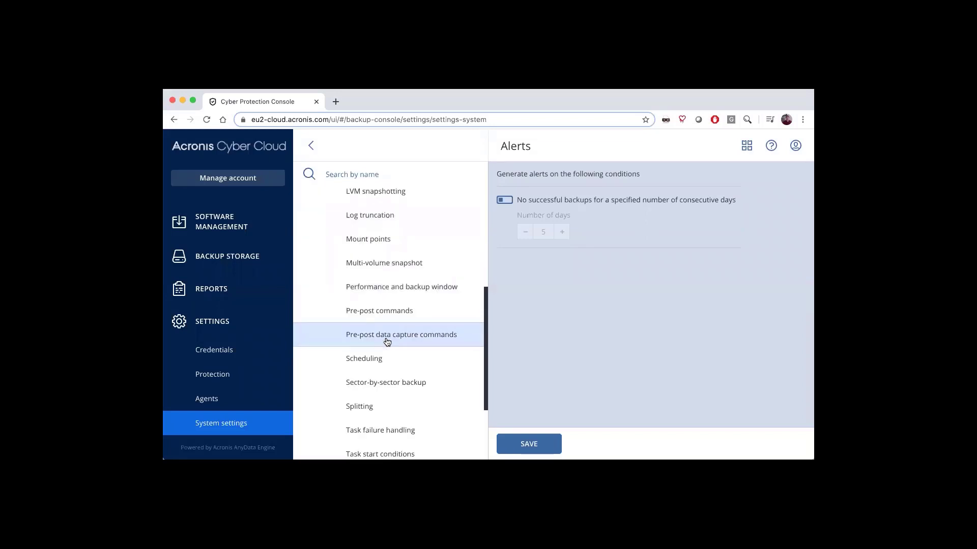
scroll(386, 342, "down", 3)
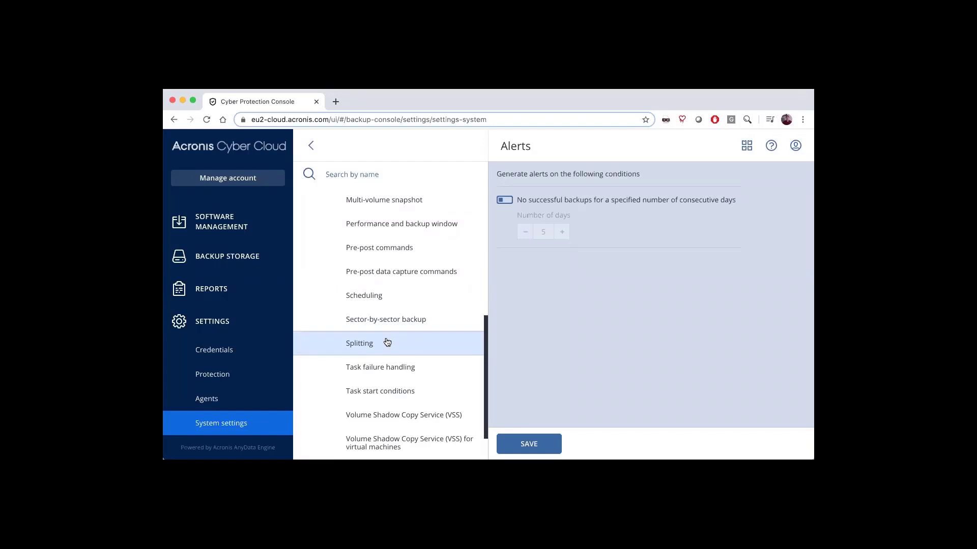
scroll(375, 314, "up", 6)
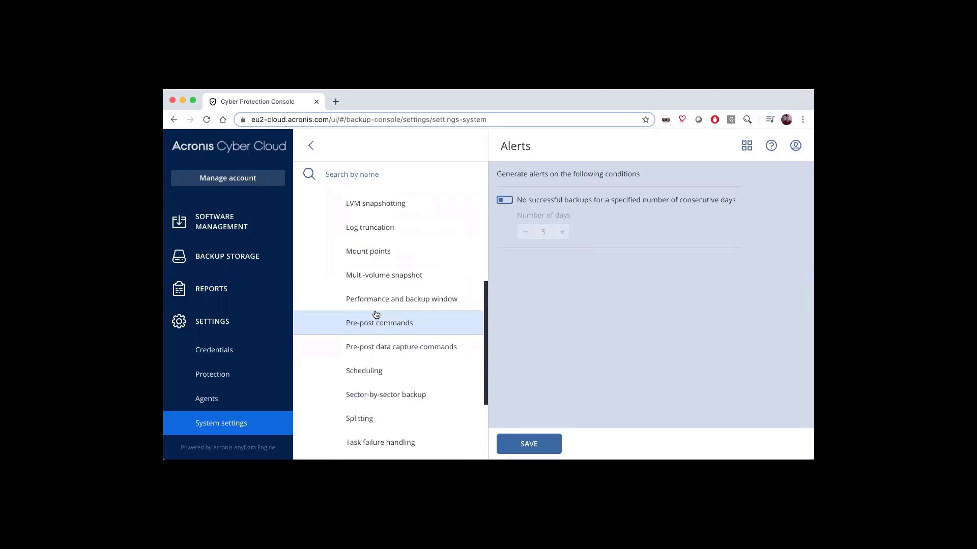
Collapse the default options list and select TR-ACE-W2016.acedemo.lab in All devices.
left_click(311, 146)
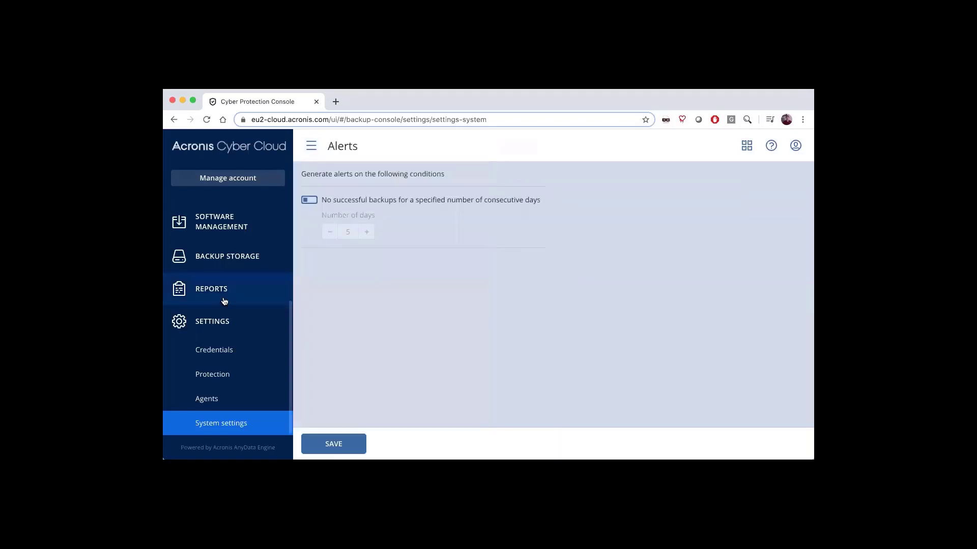
scroll(224, 300, "up", 5)
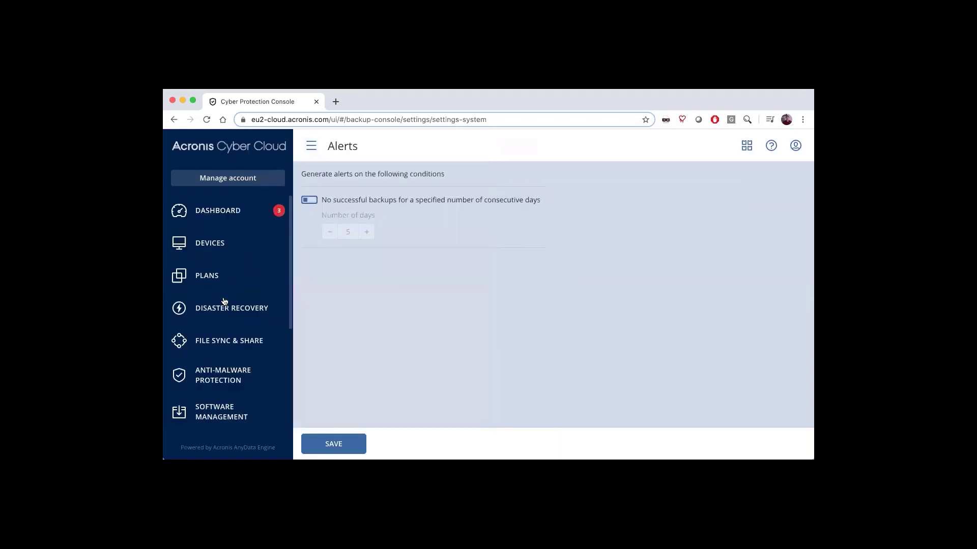
left_click(227, 247)
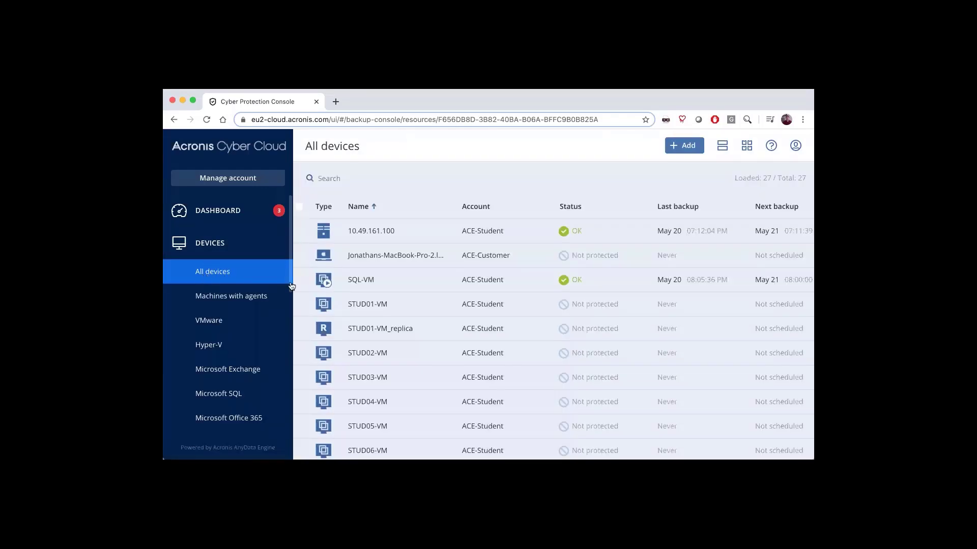
scroll(507, 377, "down", 10)
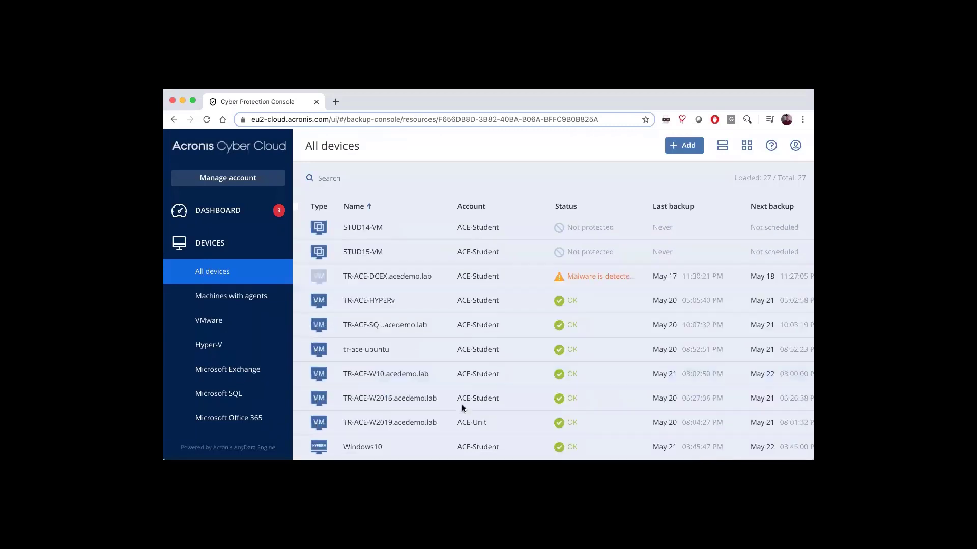
left_click(634, 324)
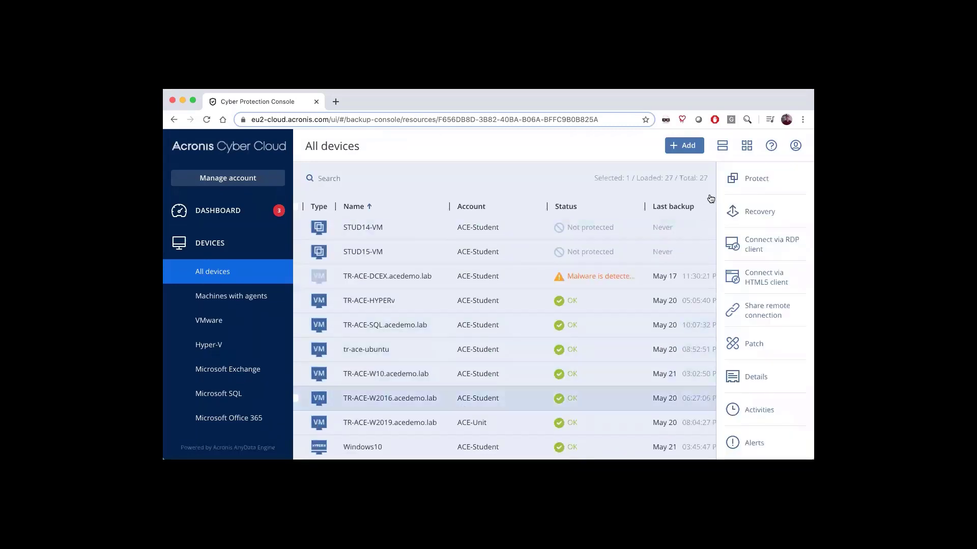
Show the machine's protection plans and expand the File Level + Notary backup details.
left_click(762, 178)
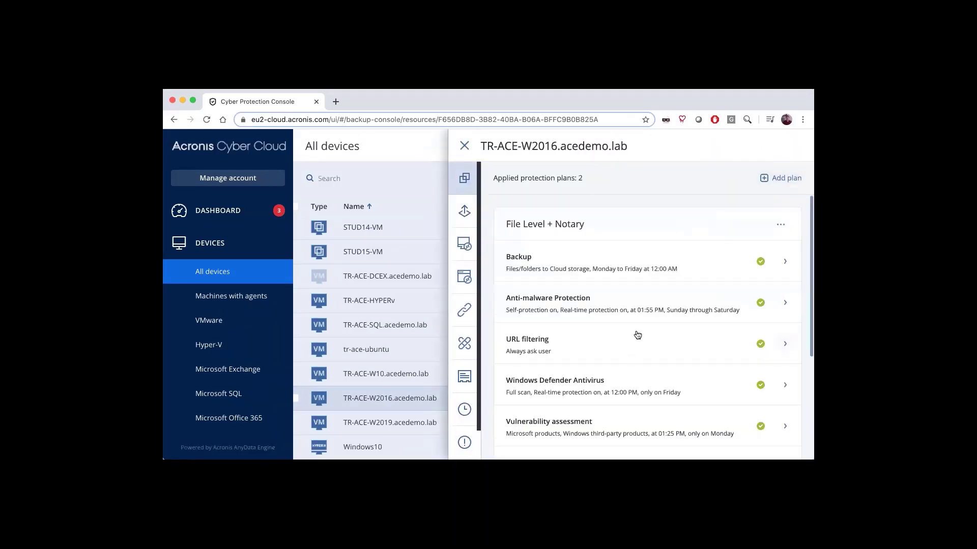
scroll(637, 304, "down", 3)
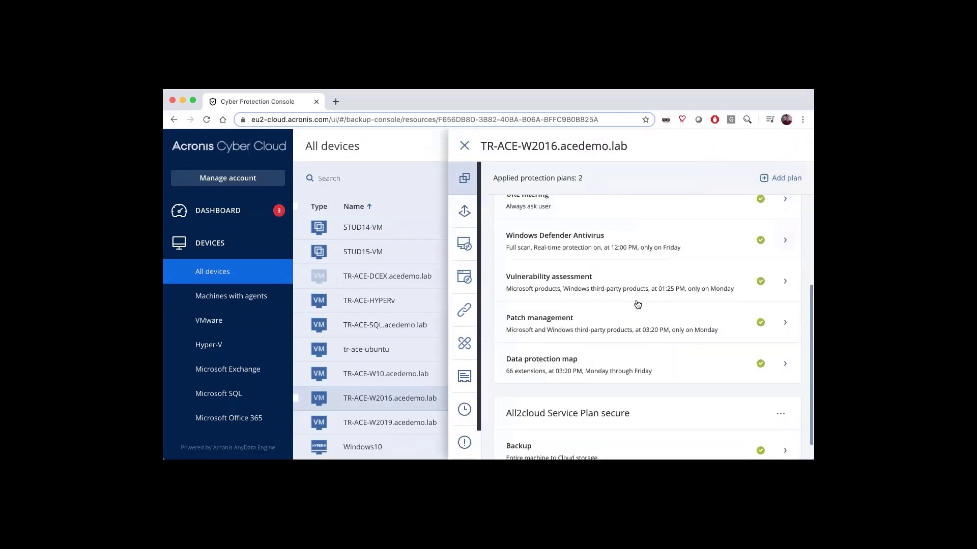
scroll(636, 305, "up", 3)
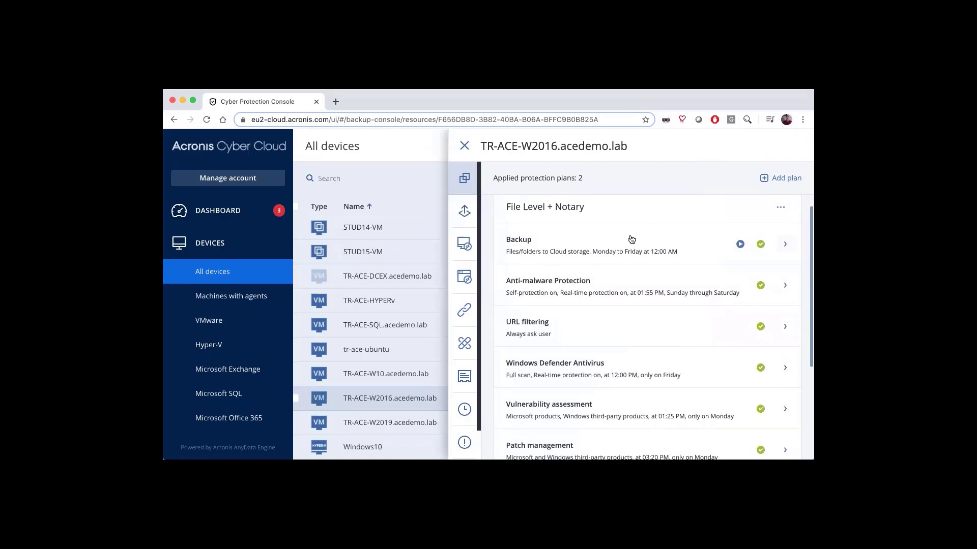
left_click(786, 246)
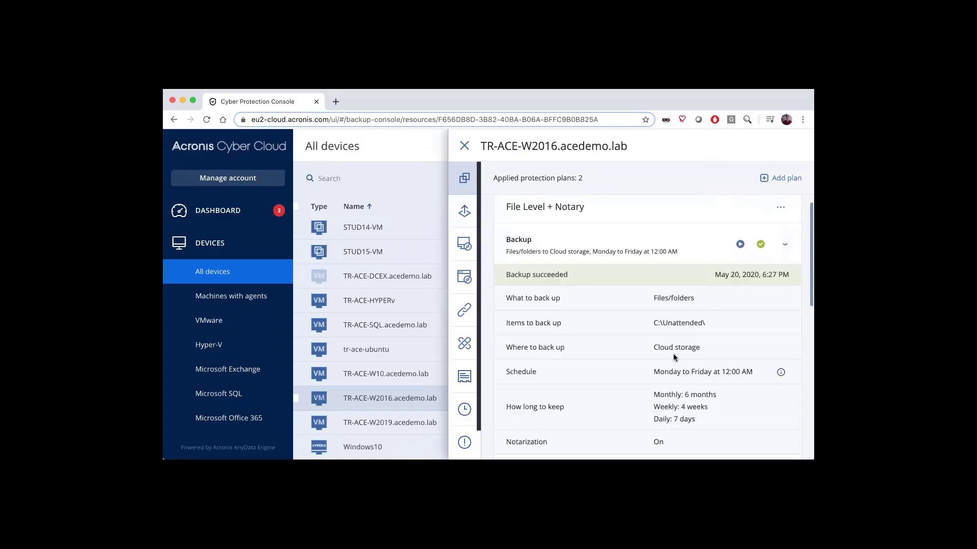
scroll(617, 313, "down", 2)
scroll(618, 308, "up", 2)
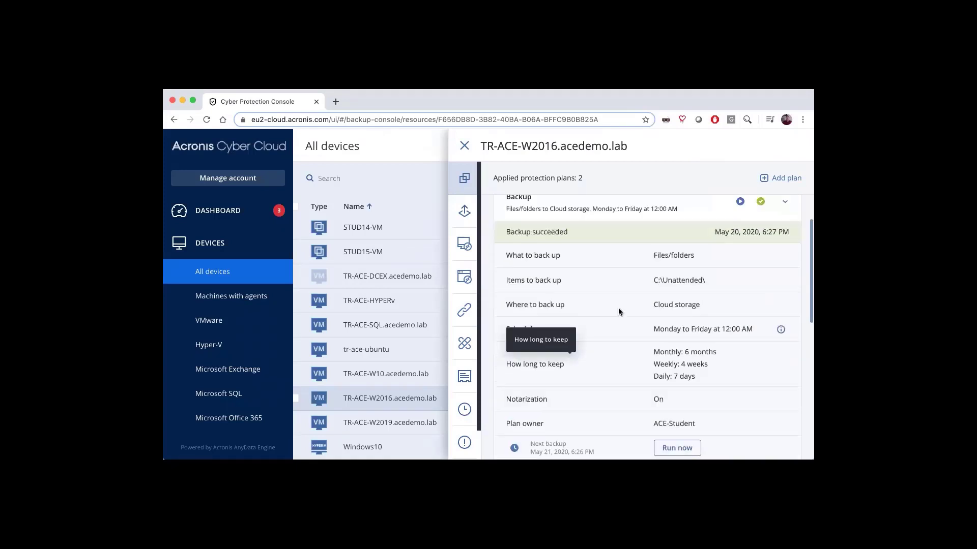
Create a new entire-machine-to-Cloud-storage plan and scroll down to its Backup options row.
left_click(777, 178)
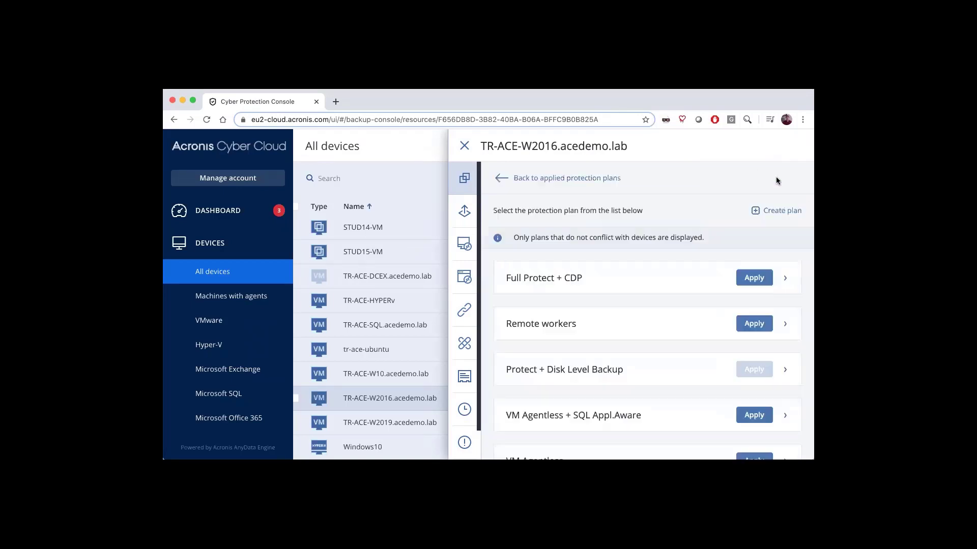
left_click(777, 212)
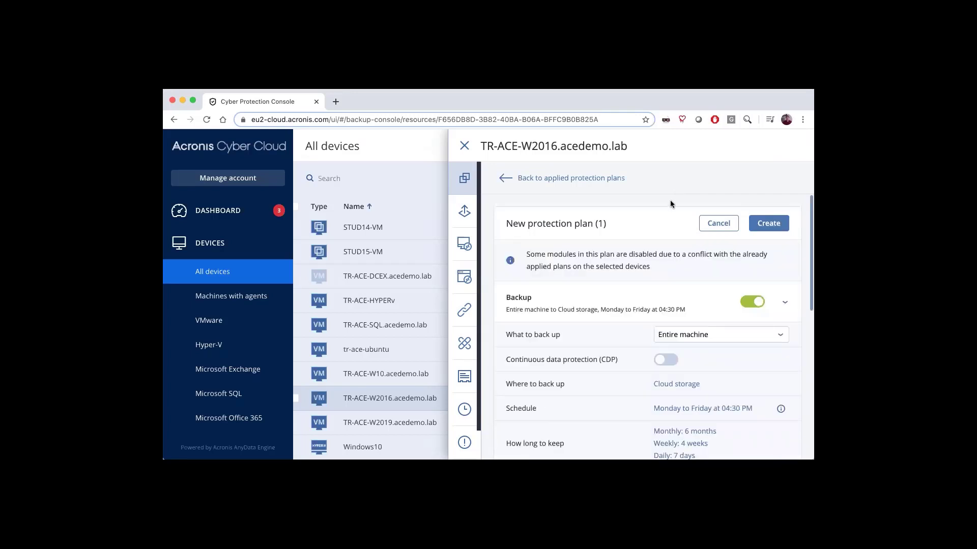
scroll(627, 286, "down", 2)
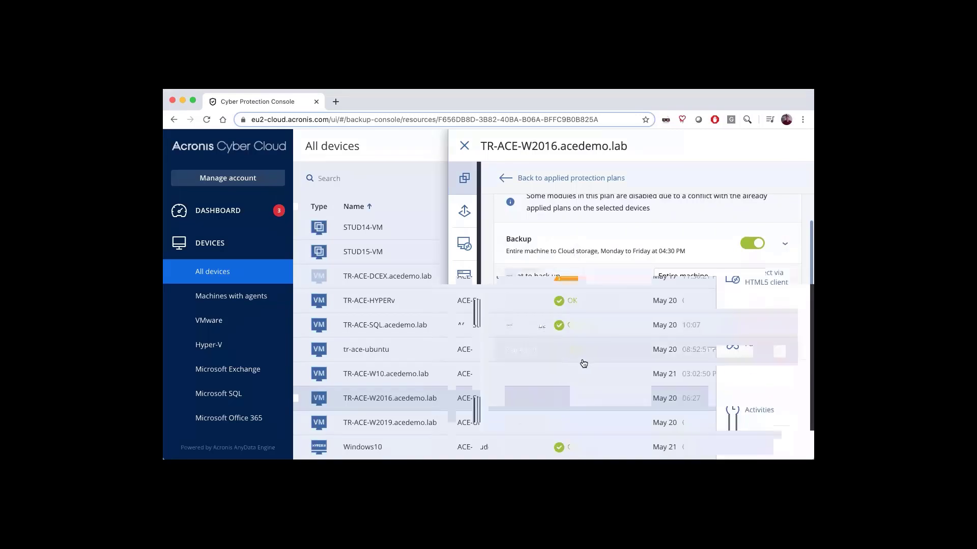
scroll(584, 363, "down", 2)
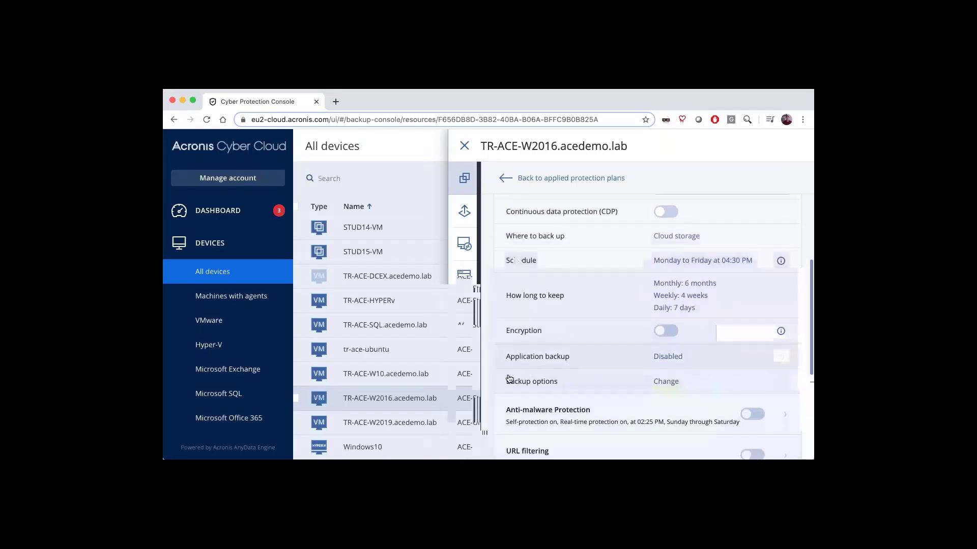
Open the new plan's Backup options and scroll through every option and back to the top.
left_click(674, 387)
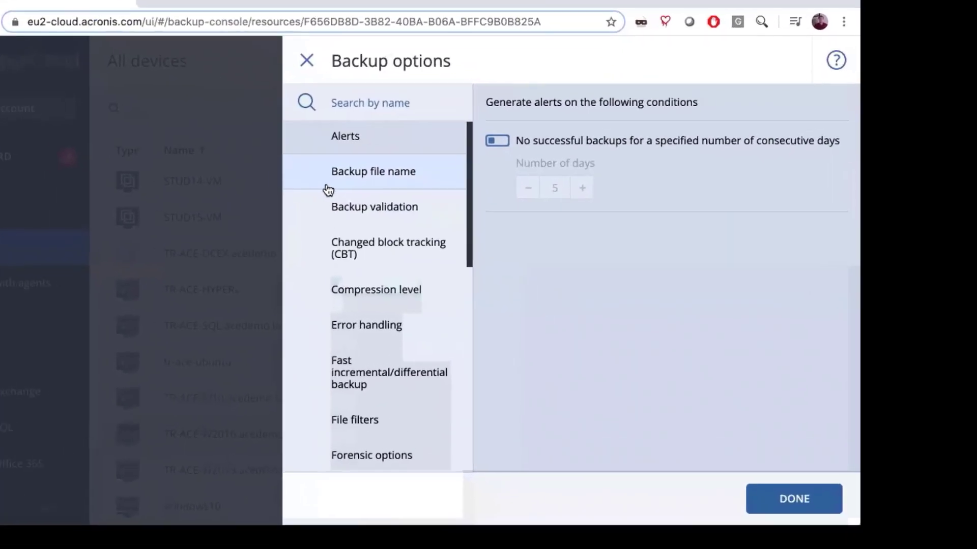
scroll(402, 214, "down", 1)
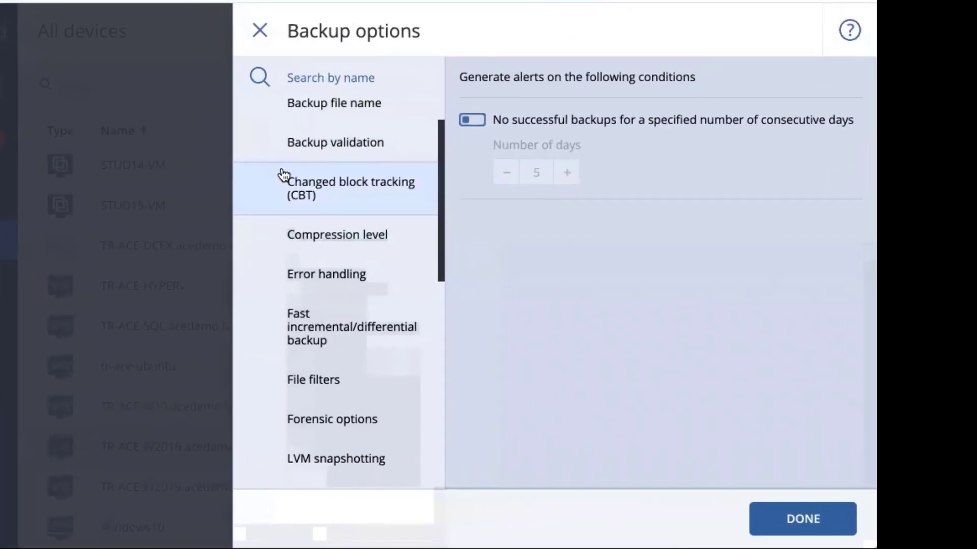
scroll(401, 215, "down", 3)
scroll(283, 175, "down", 8)
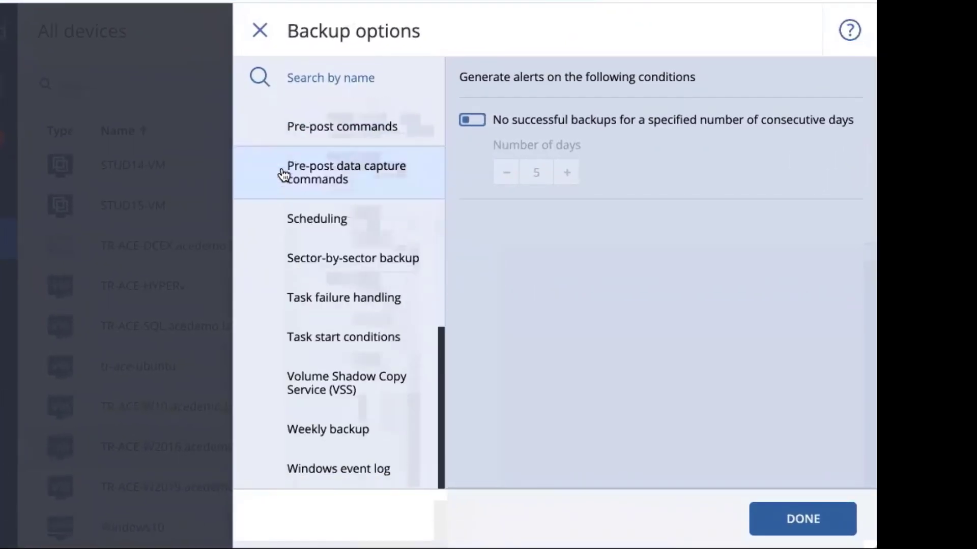
scroll(283, 175, "up", 10)
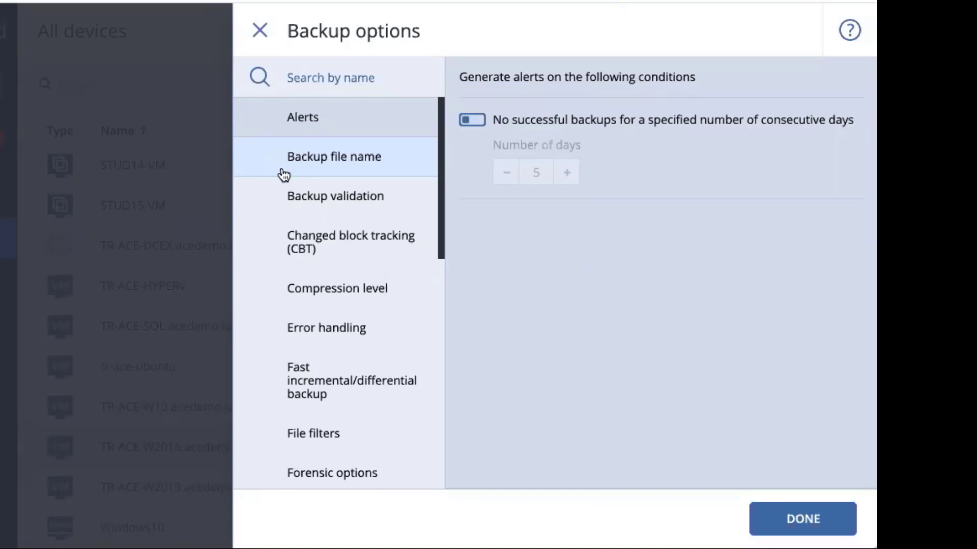
View the backup file name template, then Backup validation with validate-after-creation left at No.
left_click(315, 157)
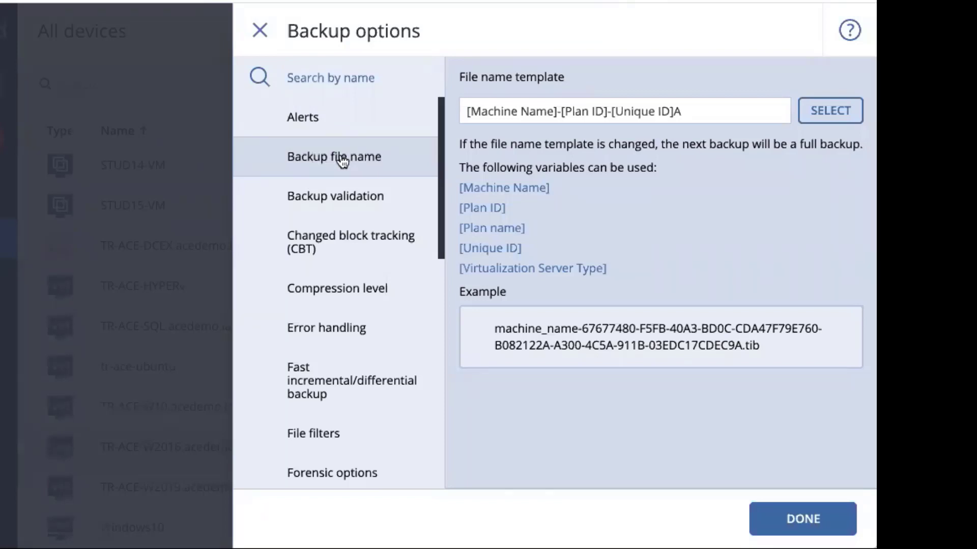
left_click(326, 206)
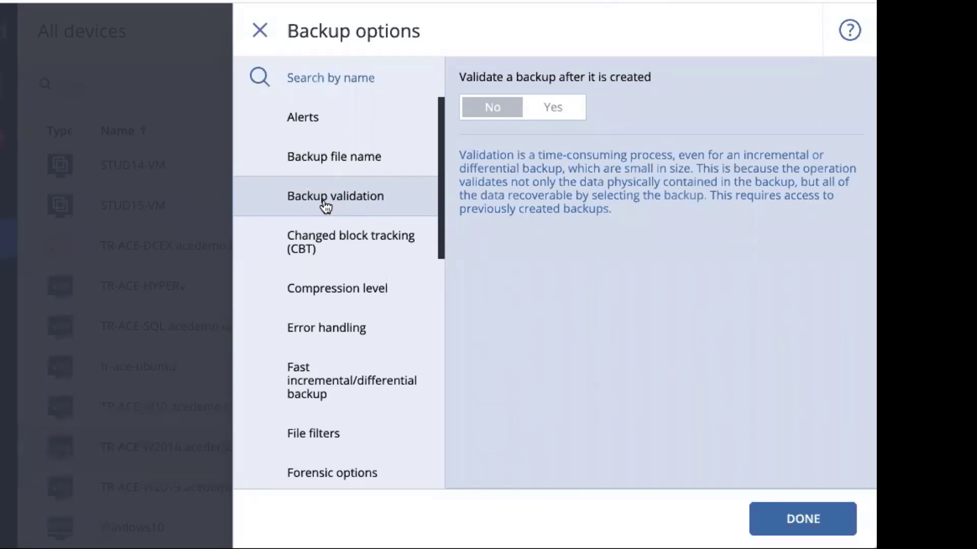
Check Changed block tracking is Yes, then view Compression level left at Normal.
left_click(350, 244)
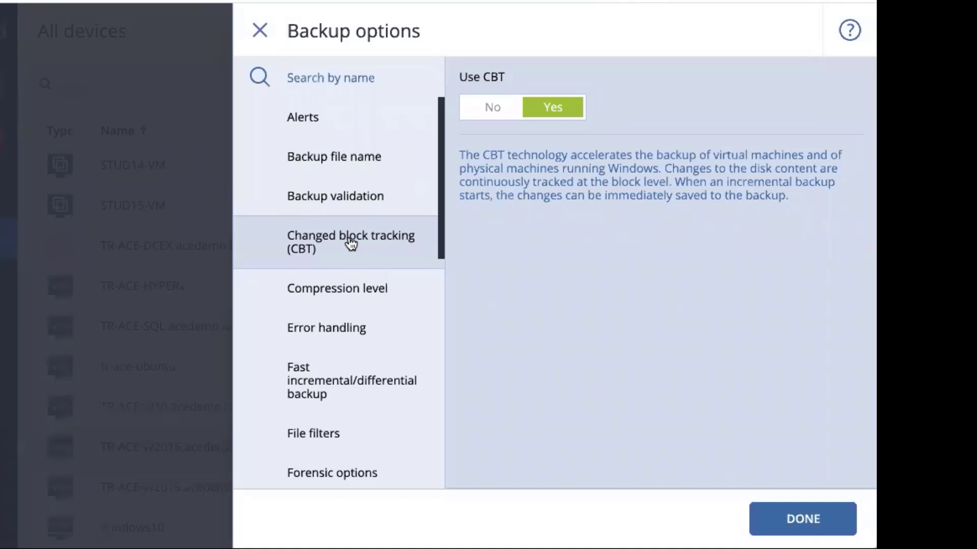
left_click(337, 303)
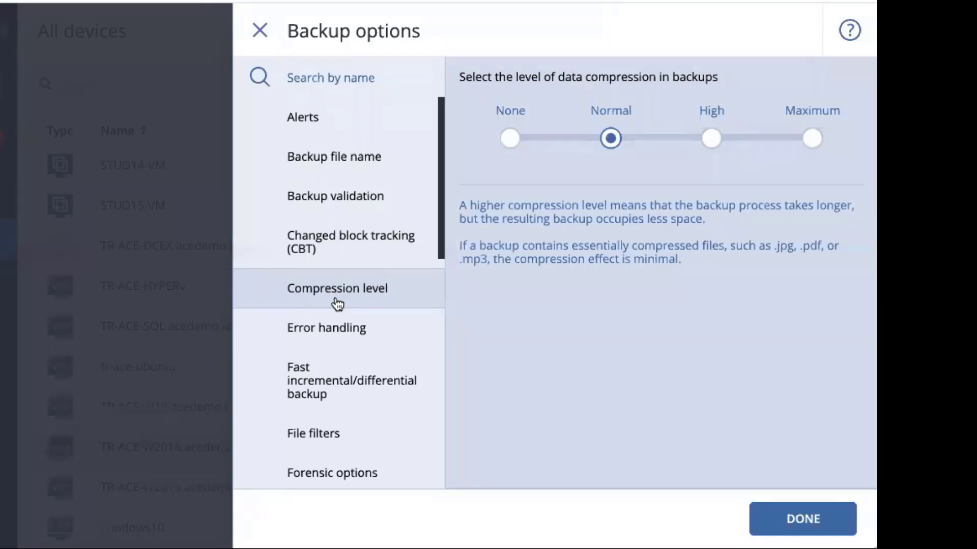
Review Error handling (30 retries, 30 s apart), then Fast incremental/differential backup set to Yes.
left_click(338, 334)
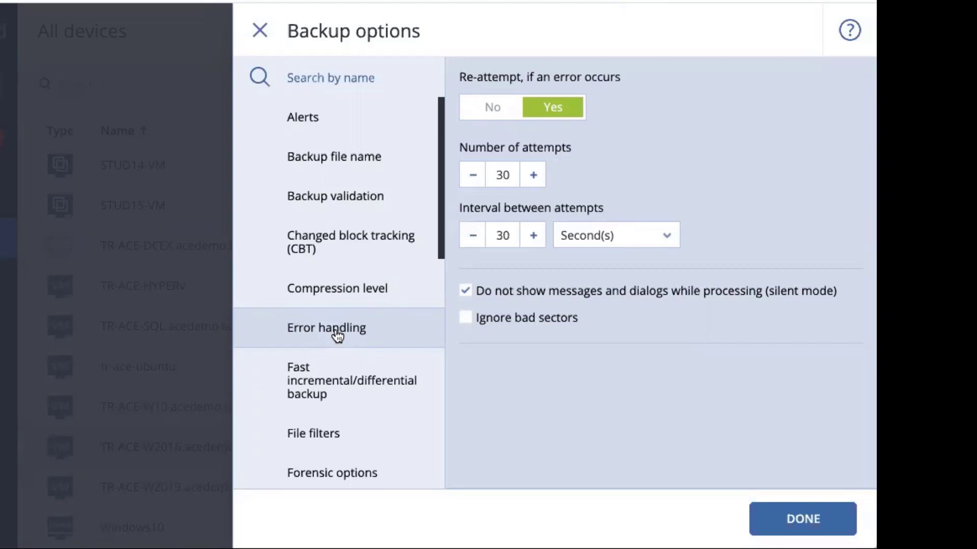
left_click(337, 303)
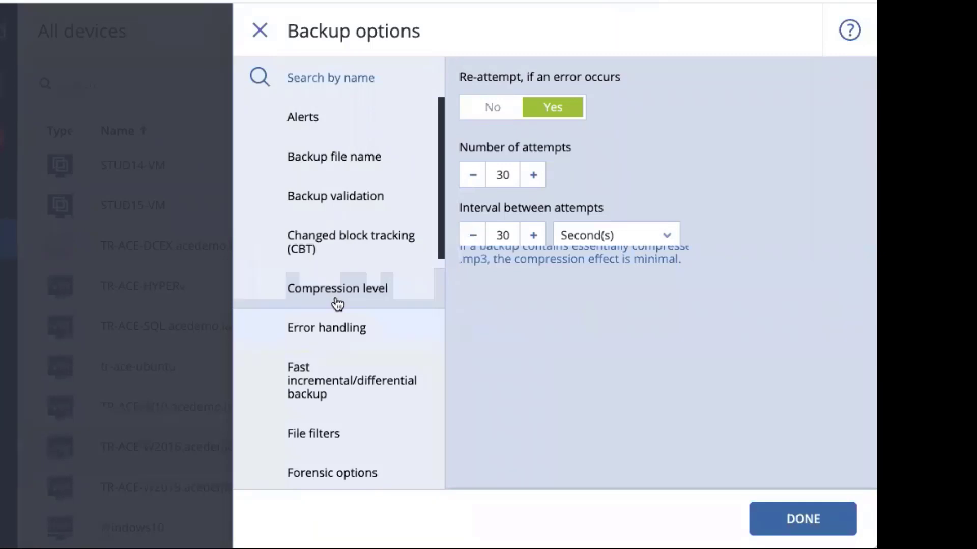
left_click(316, 377)
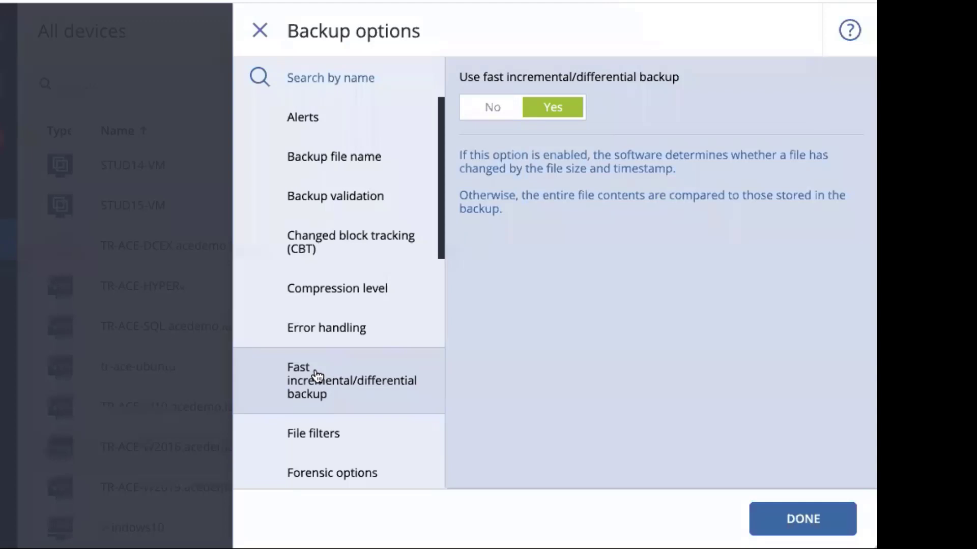
Review File filters and Forensic options with forensic data collection left off, then LVM snapshotting.
key("Down")
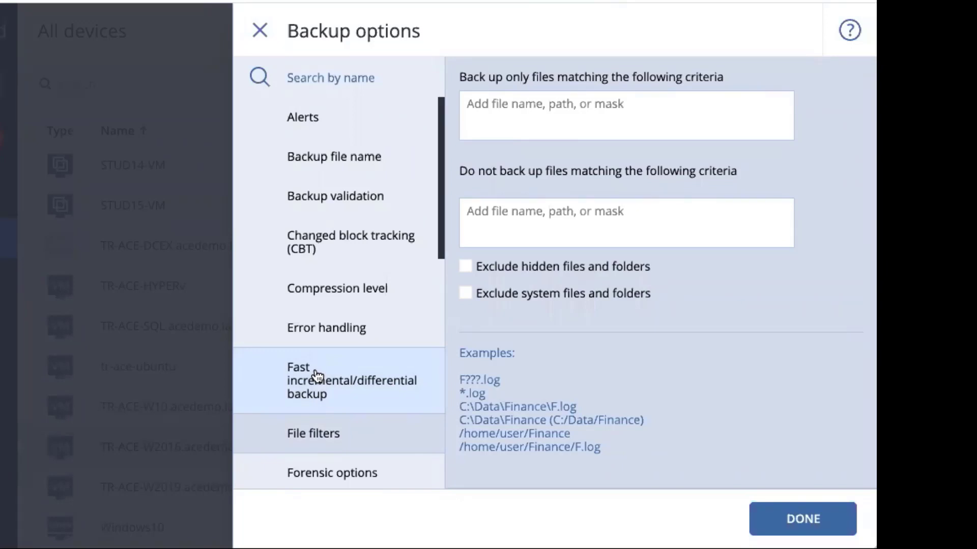
scroll(441, 384, "down", 2)
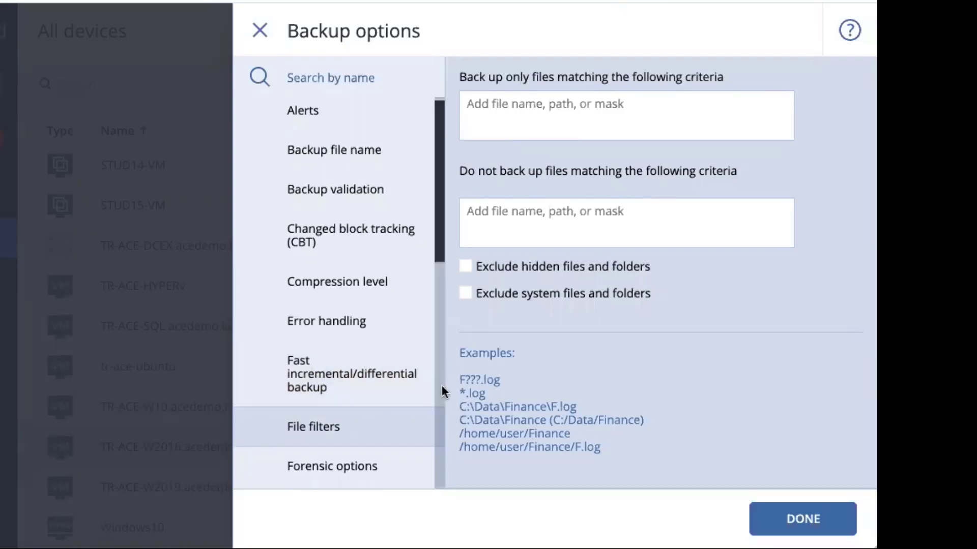
scroll(440, 385, "down", 1)
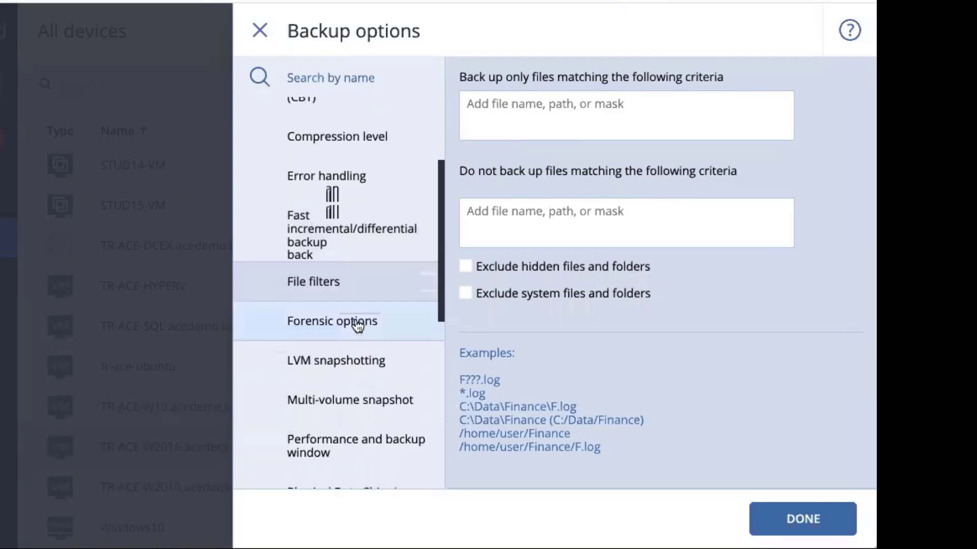
left_click(357, 325)
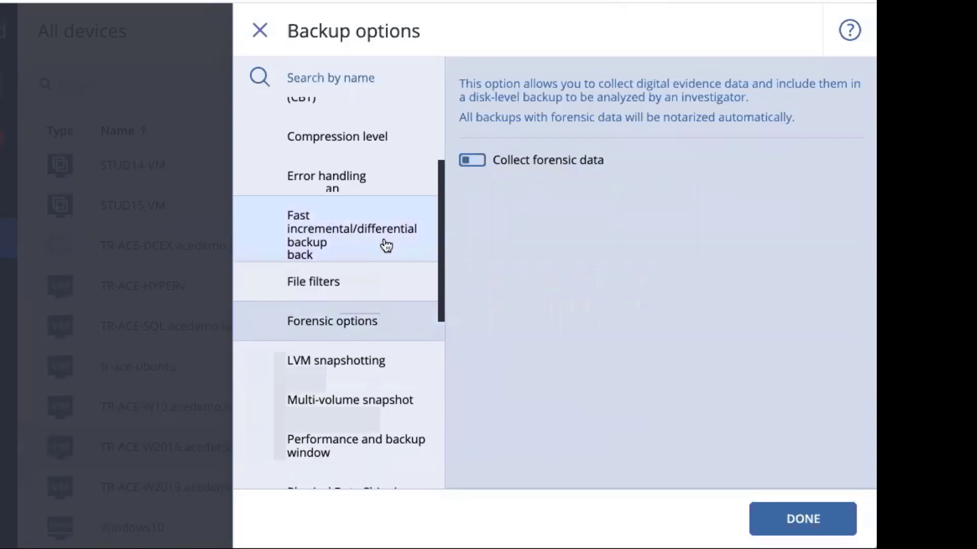
left_click(471, 162)
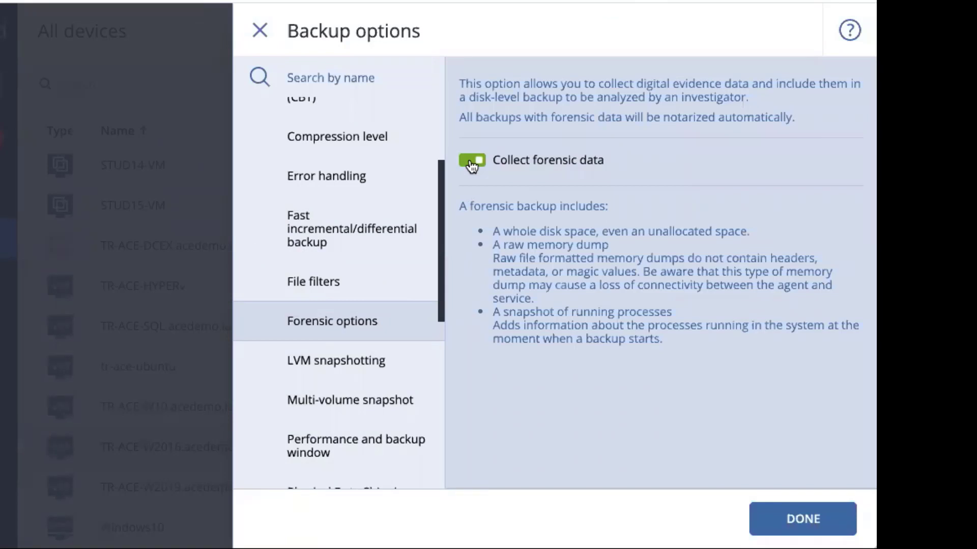
left_click(471, 161)
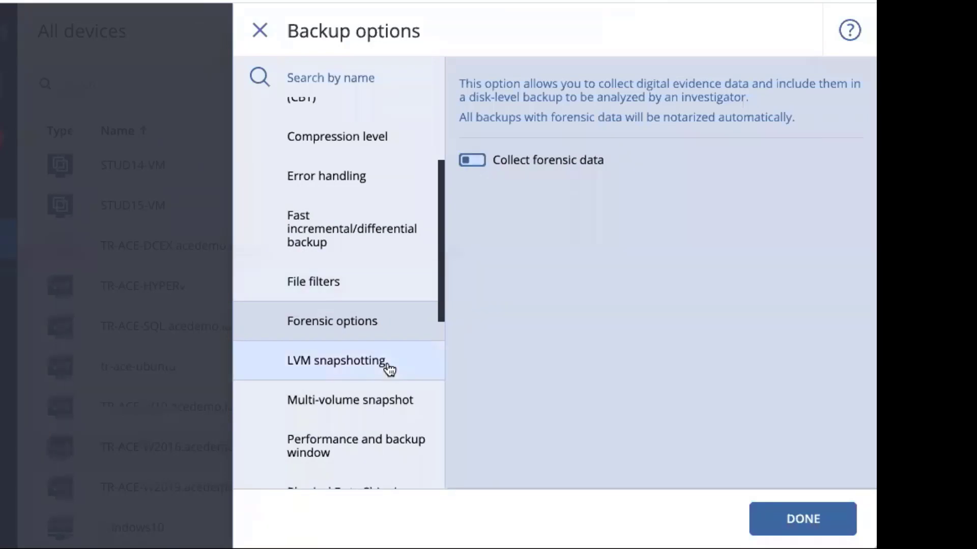
left_click(389, 368)
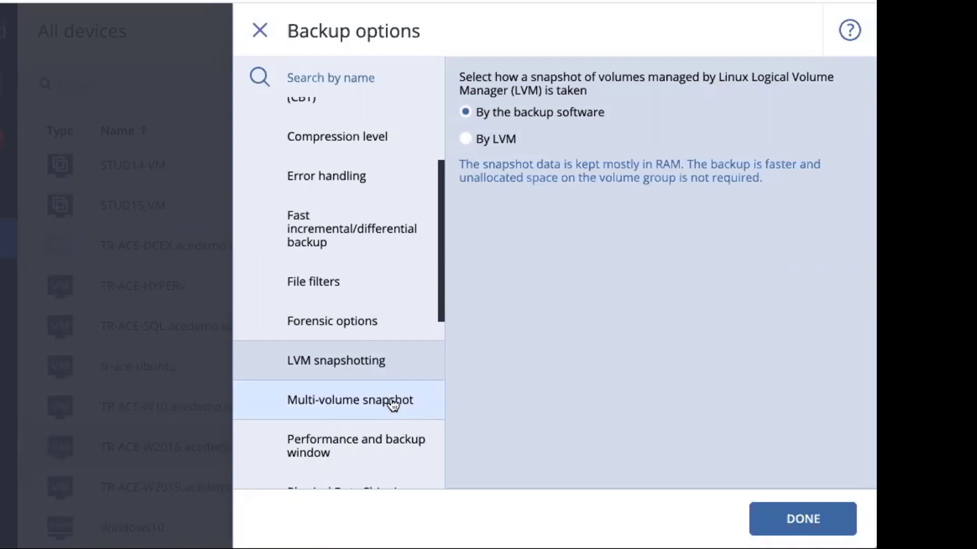
View the Multi-volume snapshot option, with simultaneous volume snapshots set to Yes.
scroll(393, 404, "down", 1)
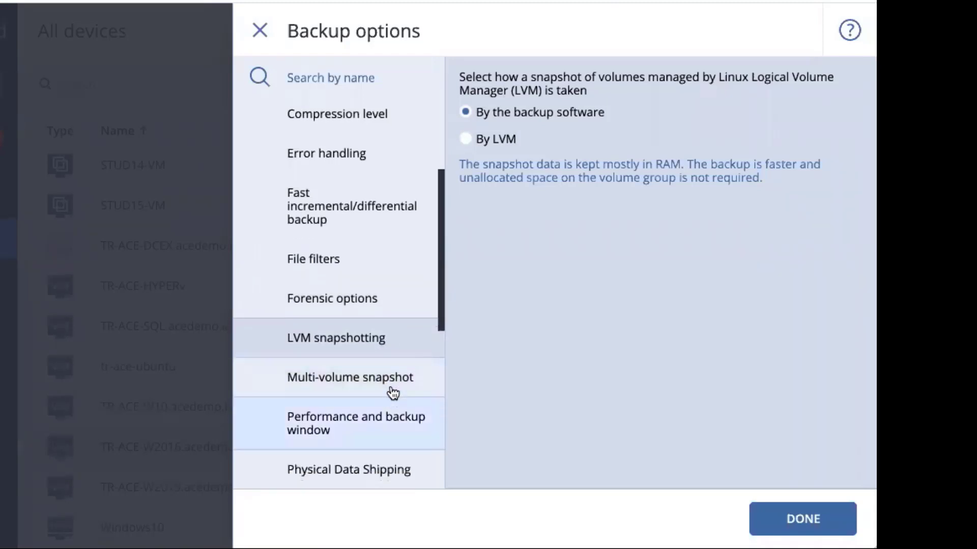
left_click(393, 382)
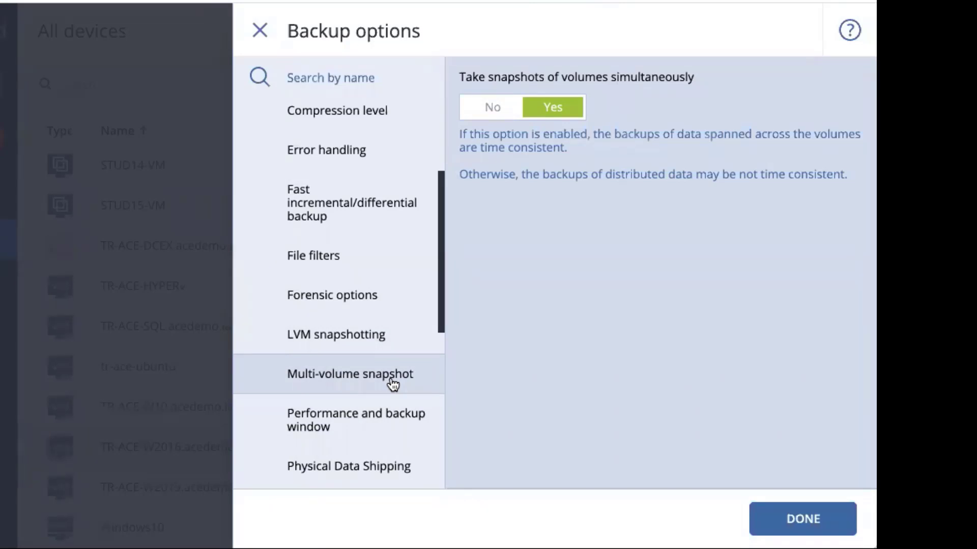
Enable custom Performance and backup window settings and mark one Friday hour as no backing up.
left_click(374, 421)
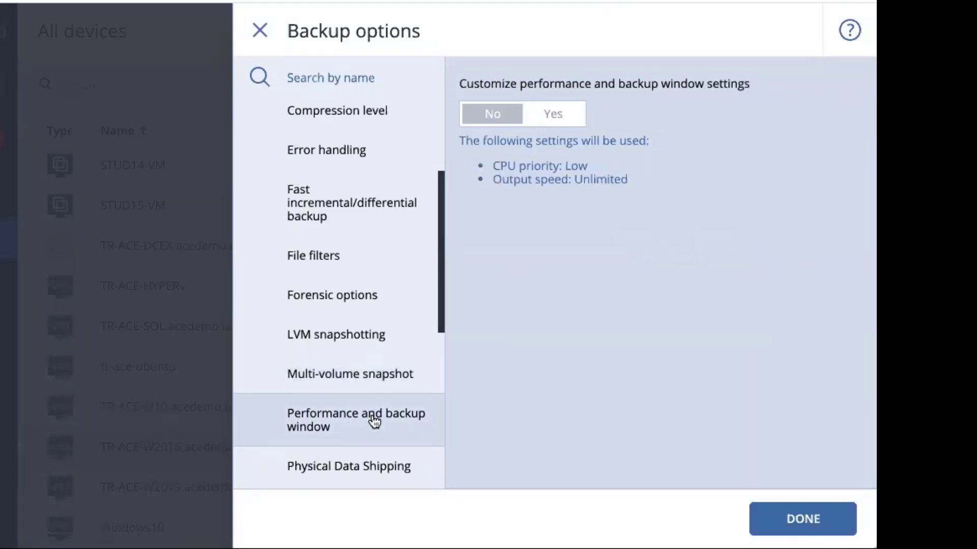
left_click(560, 116)
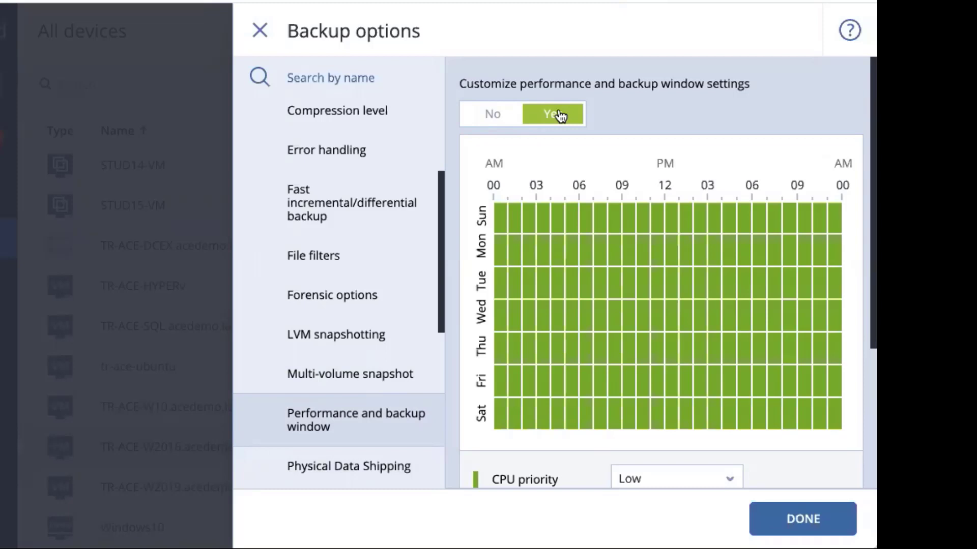
scroll(682, 231, "down", 3)
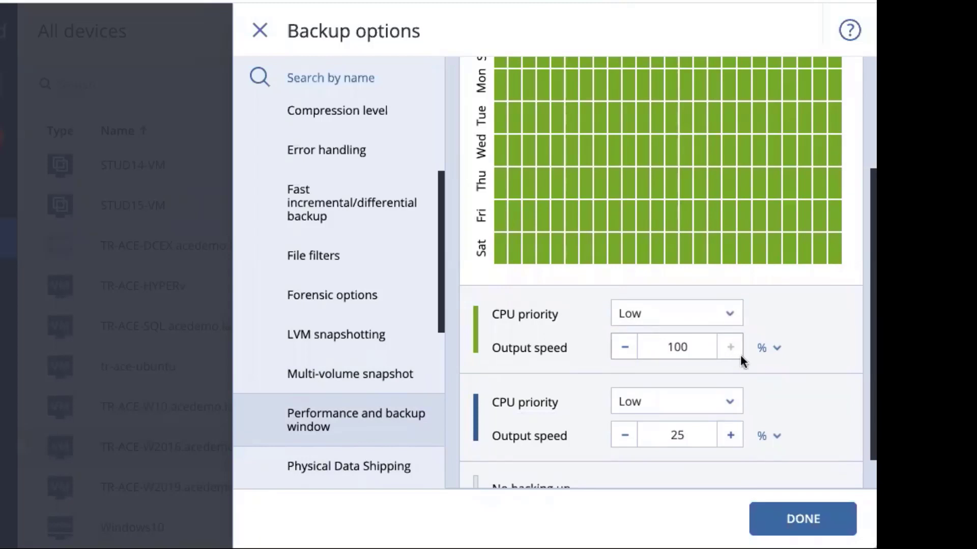
scroll(612, 300, "down", 1)
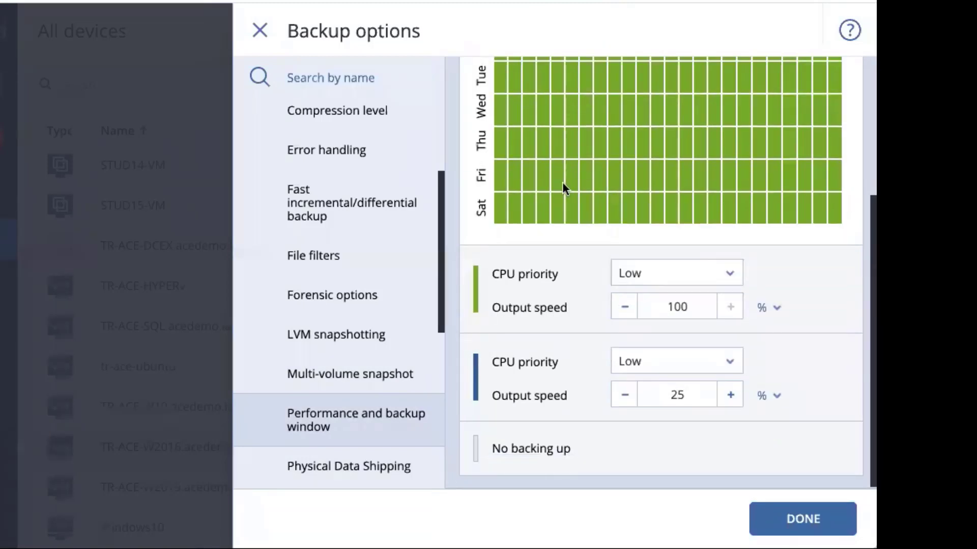
left_click(582, 183)
left_click(584, 185)
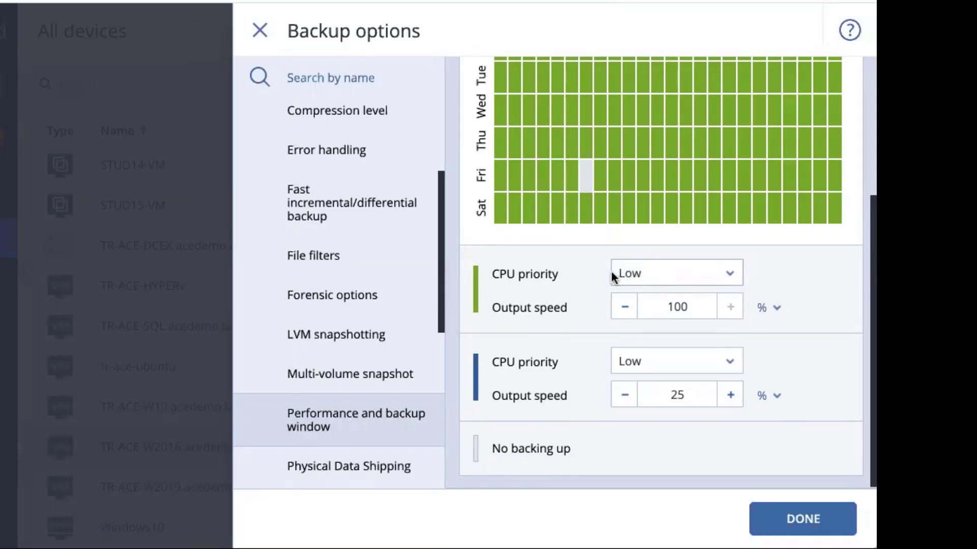
Keep CPU priority at Low and output speed measured in percent.
left_click(727, 278)
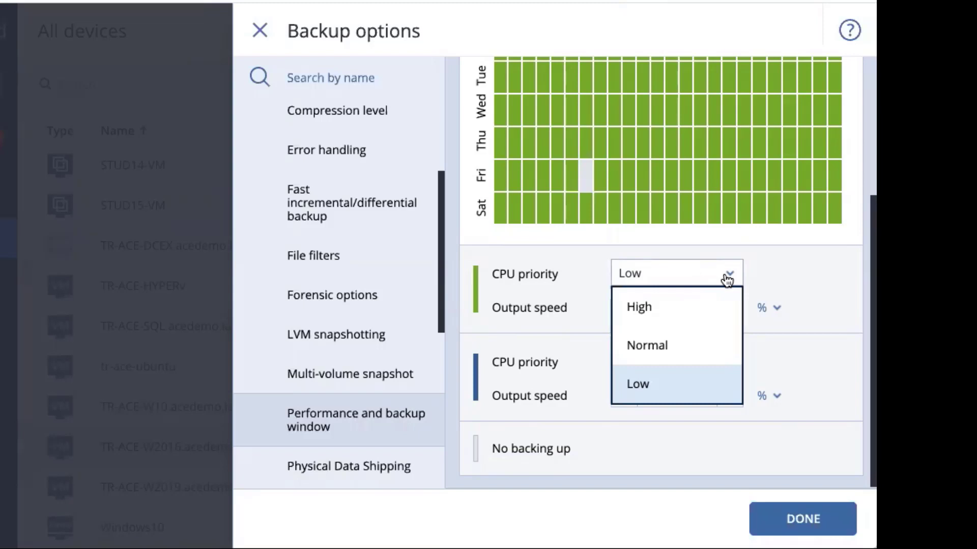
left_click(795, 270)
left_click(773, 309)
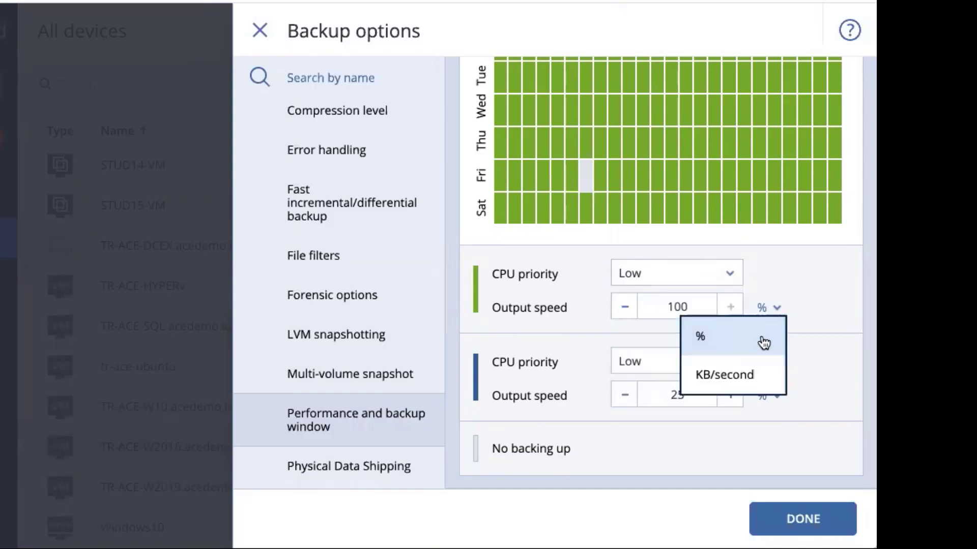
left_click(813, 311)
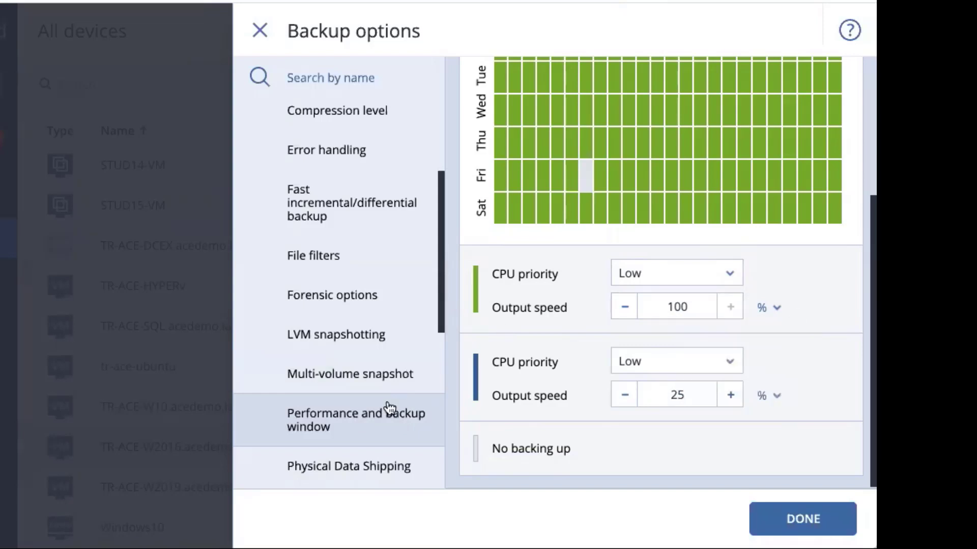
scroll(388, 405, "down", 2)
Try turning Physical Data Shipping on, then set it back to off.
scroll(389, 407, "down", 3)
left_click(355, 268)
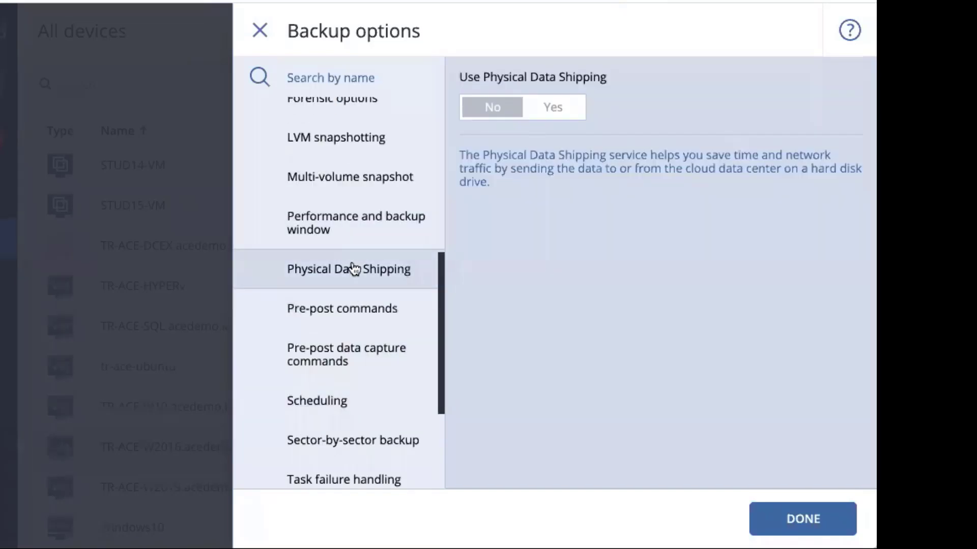
left_click(525, 116)
left_click(510, 120)
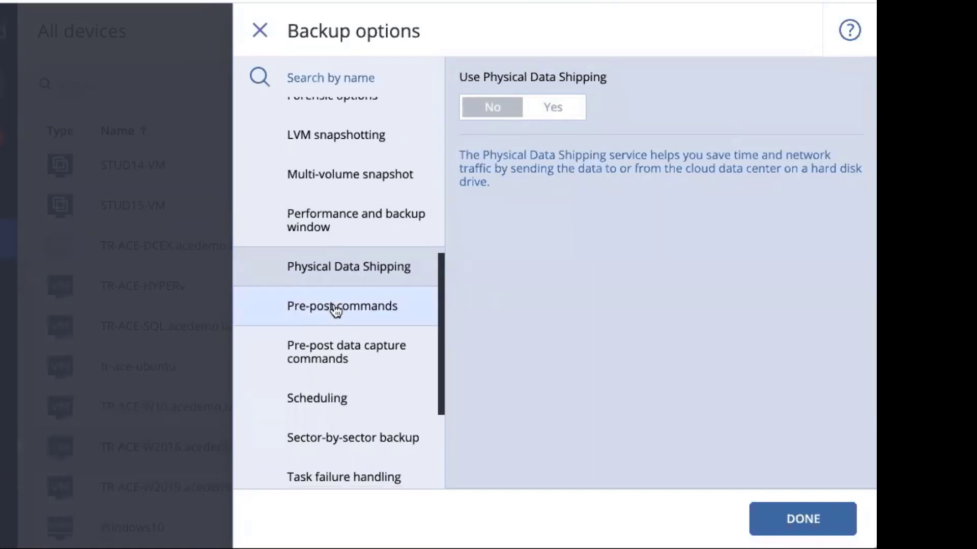
Review the Pre-post commands and Pre-post data capture commands settings, both left at No.
scroll(336, 310, "down", 2)
left_click(343, 216)
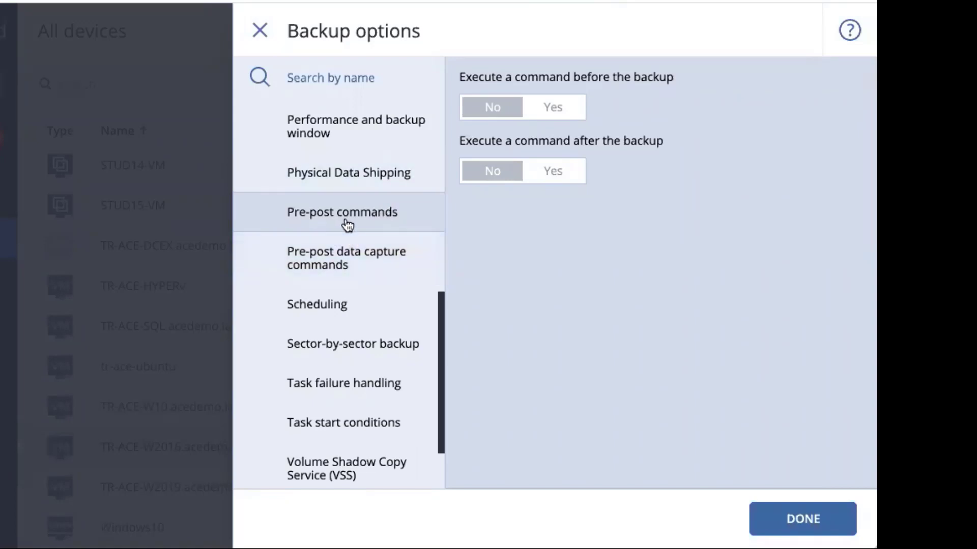
left_click(343, 252)
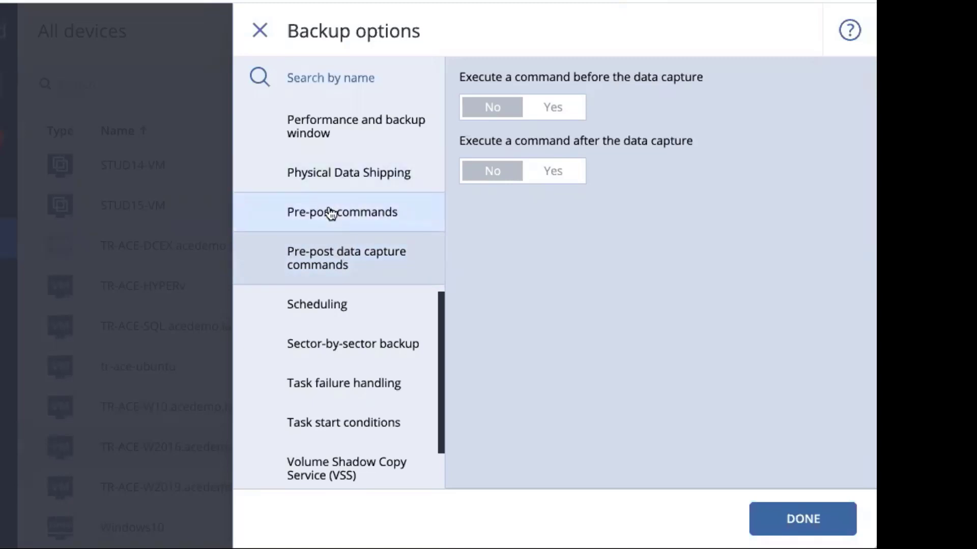
Review the scheduling options and the Sector-by-sector backup setting.
left_click(325, 304)
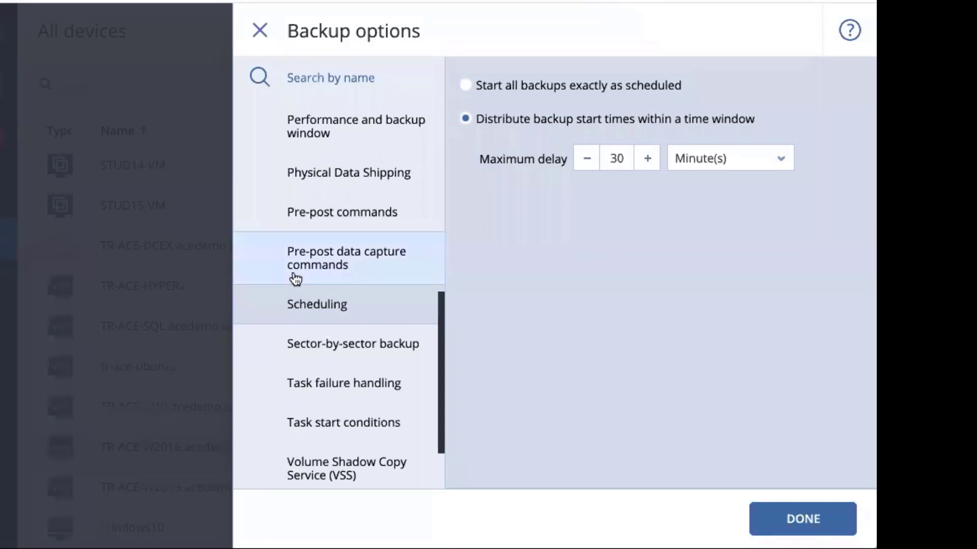
scroll(315, 263, "down", 2)
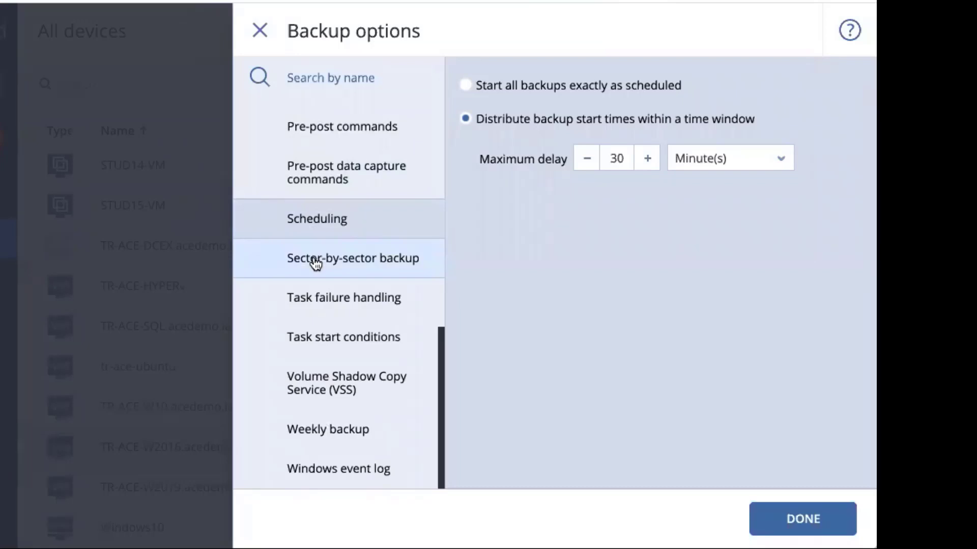
left_click(315, 260)
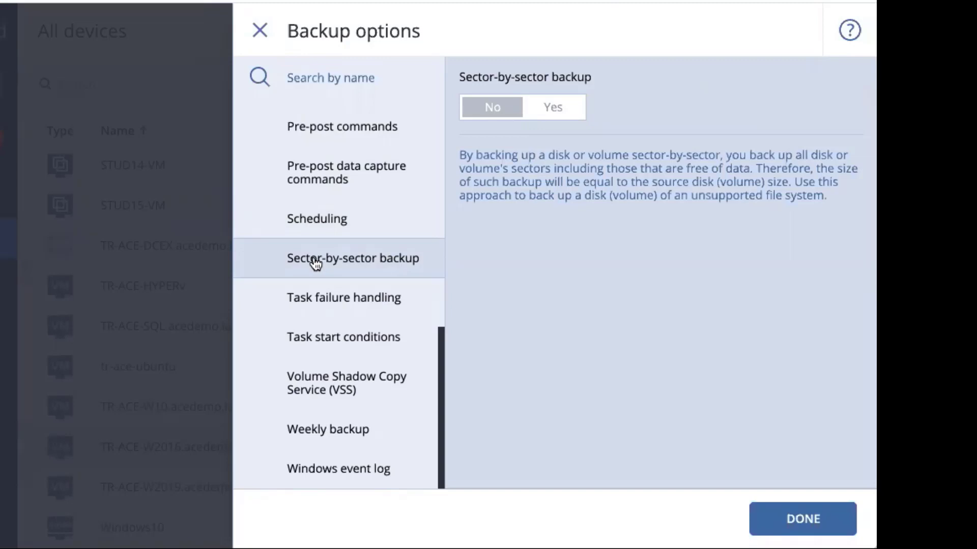
Turn on restarting a failed task (1 attempt, 1-hour interval), then view Task start conditions.
left_click(317, 310)
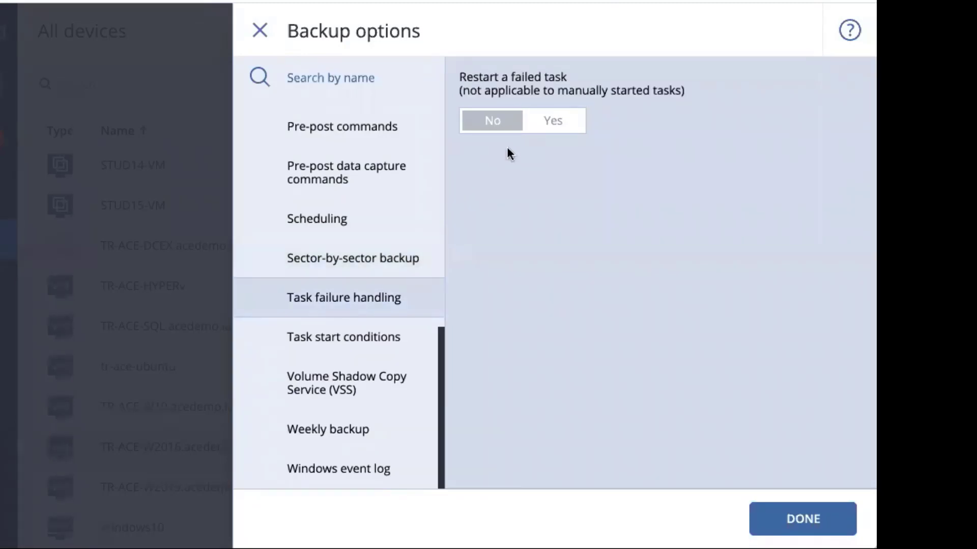
left_click(559, 122)
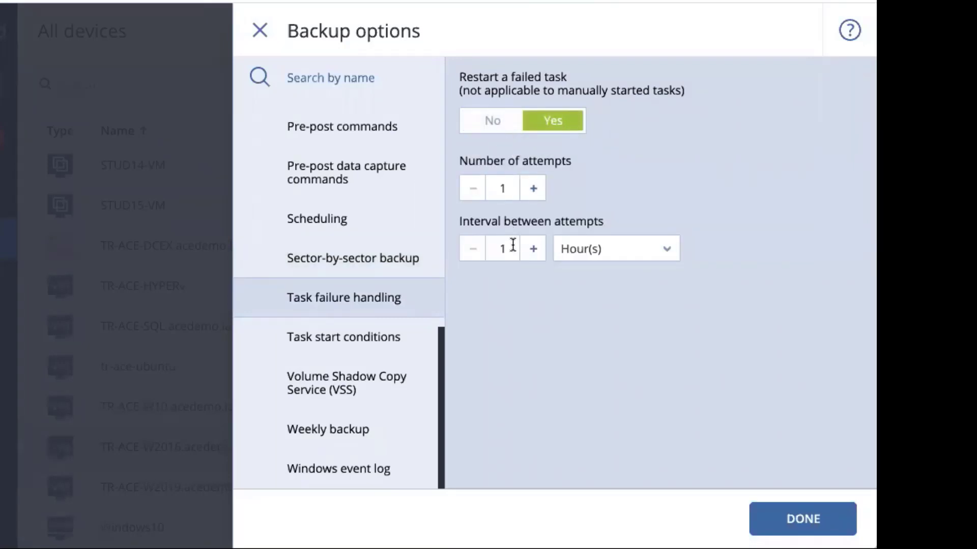
left_click(378, 348)
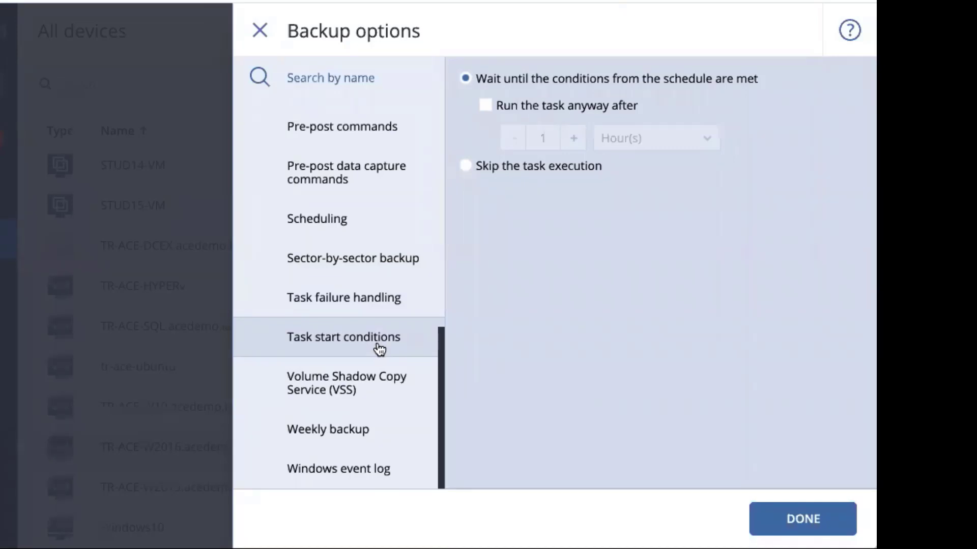
Check the VSS, Weekly backup (left on Monday) and Windows event log options.
left_click(339, 383)
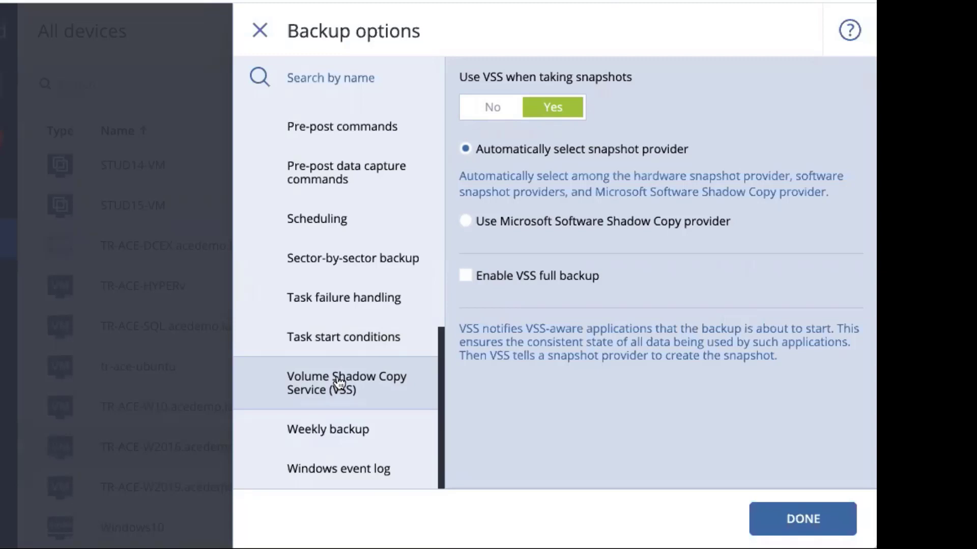
left_click(304, 446)
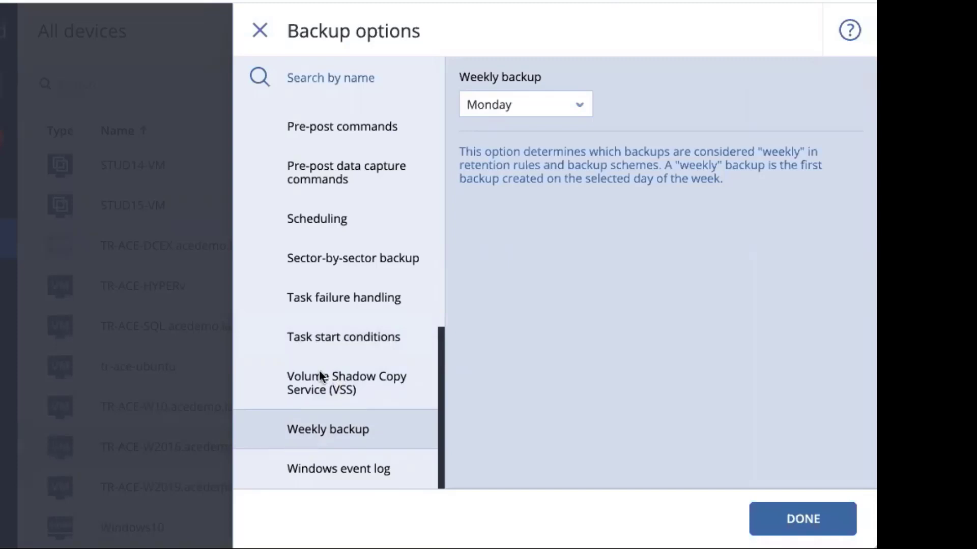
left_click(554, 104)
left_click(696, 395)
left_click(358, 475)
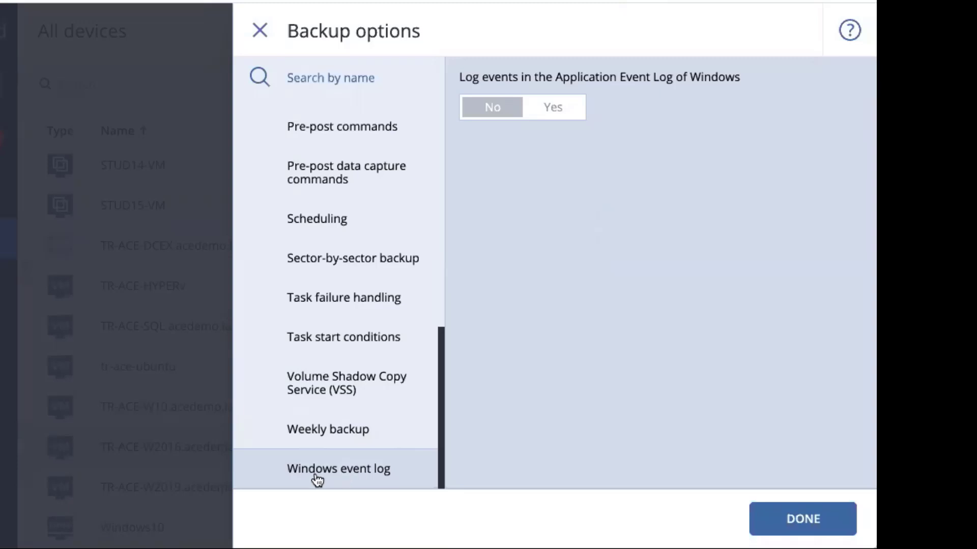
Close Backup options and change What to back up from Entire machine to Files/folders.
left_click(257, 31)
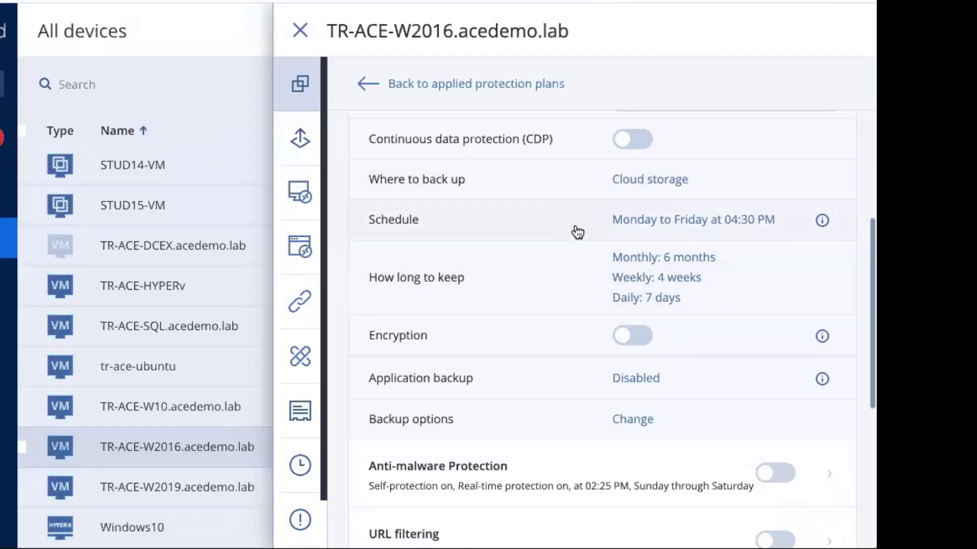
scroll(590, 209, "up", 5)
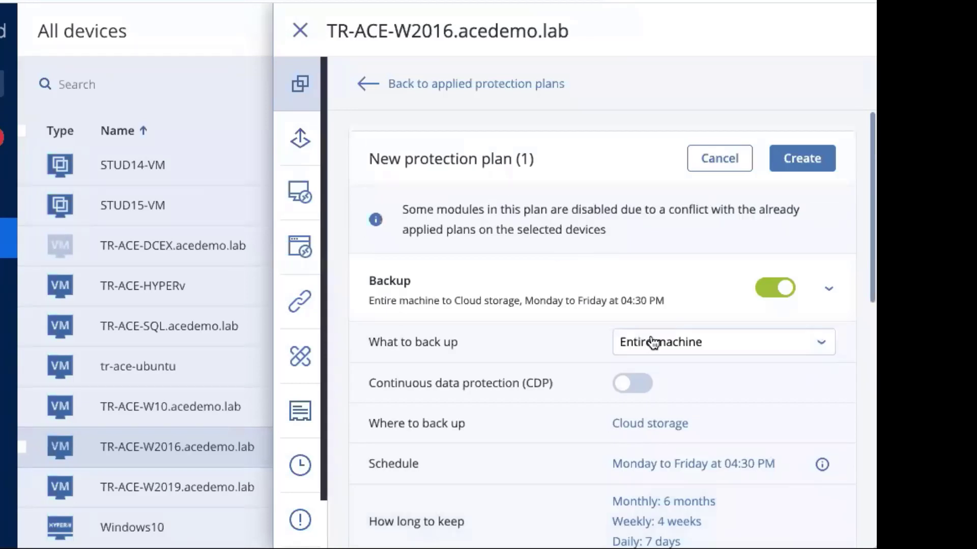
left_click(650, 343)
left_click(677, 451)
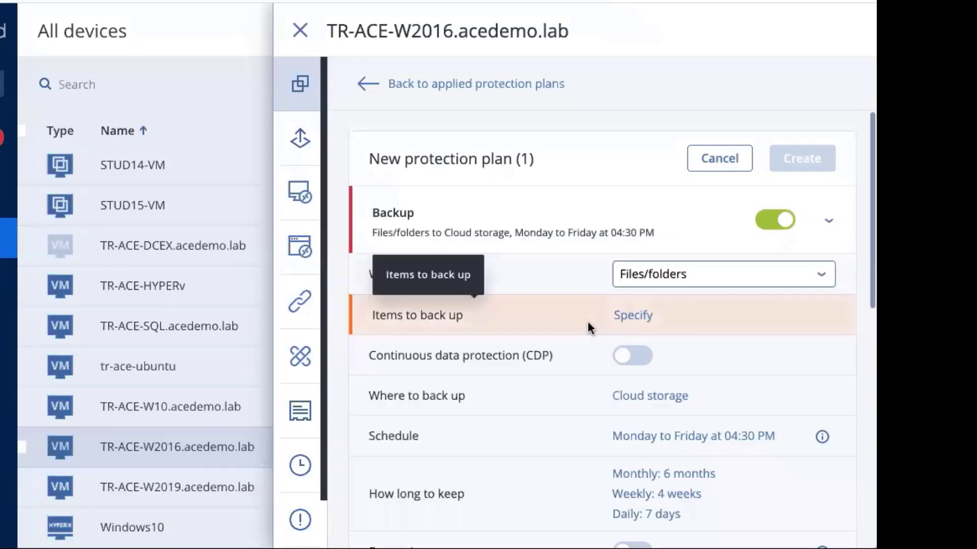
Choose the C: drive as the item to back up and confirm the selection.
left_click(630, 293)
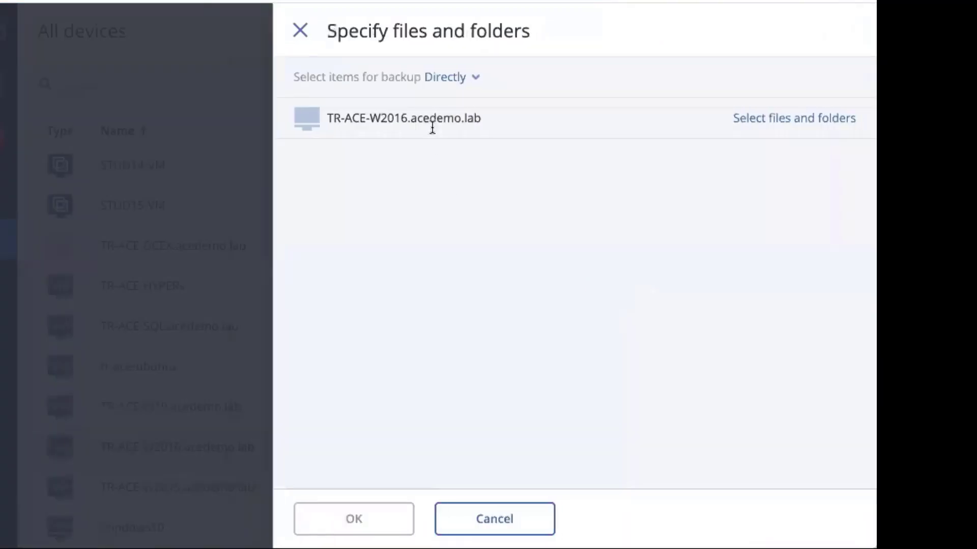
left_click(781, 116)
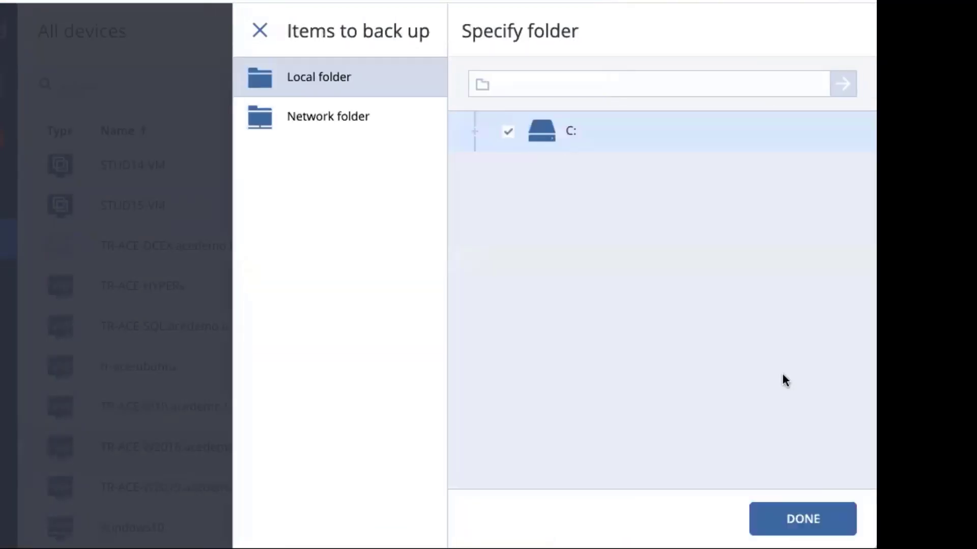
left_click(812, 520)
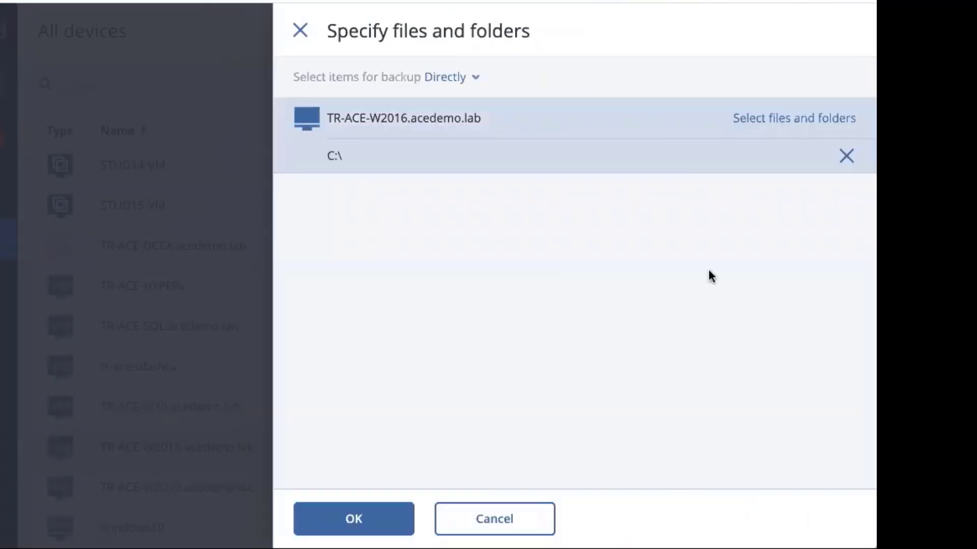
left_click(356, 518)
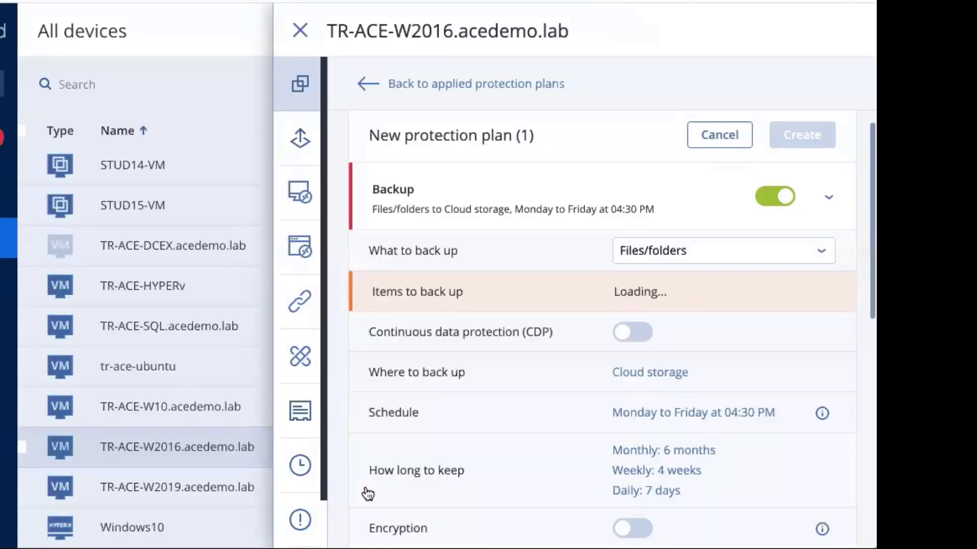
scroll(364, 487, "down", 6)
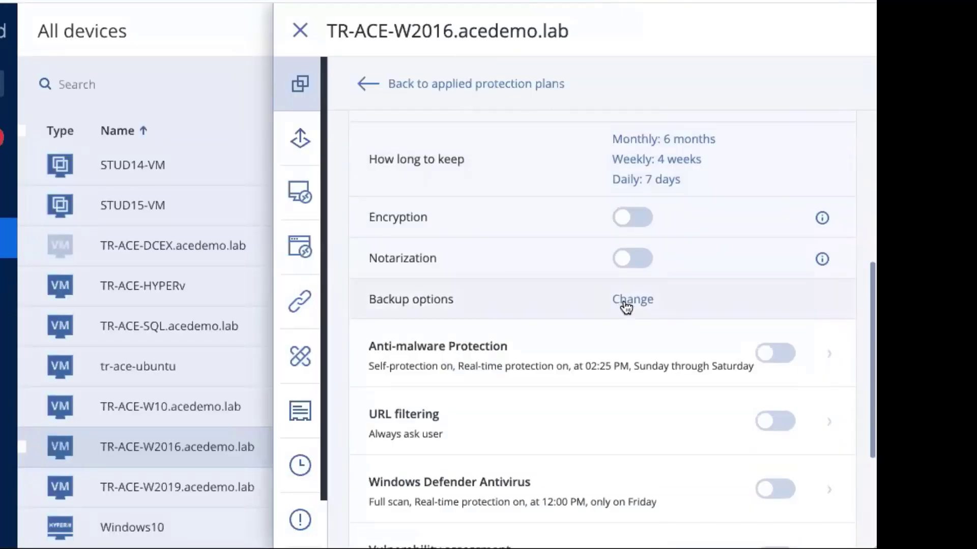
Reopen the plan's Backup options and check the File-level backup snapshot setting.
left_click(622, 299)
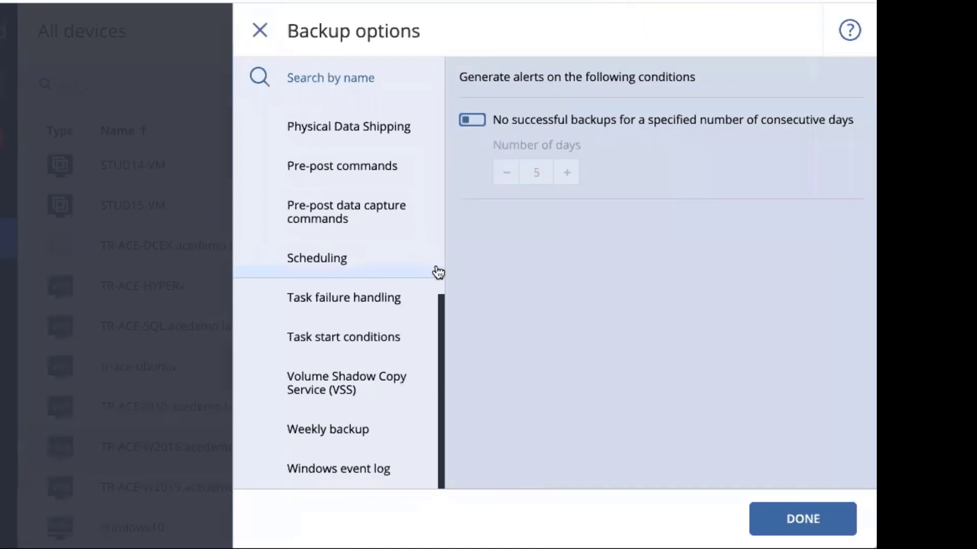
scroll(438, 273, "up", 5)
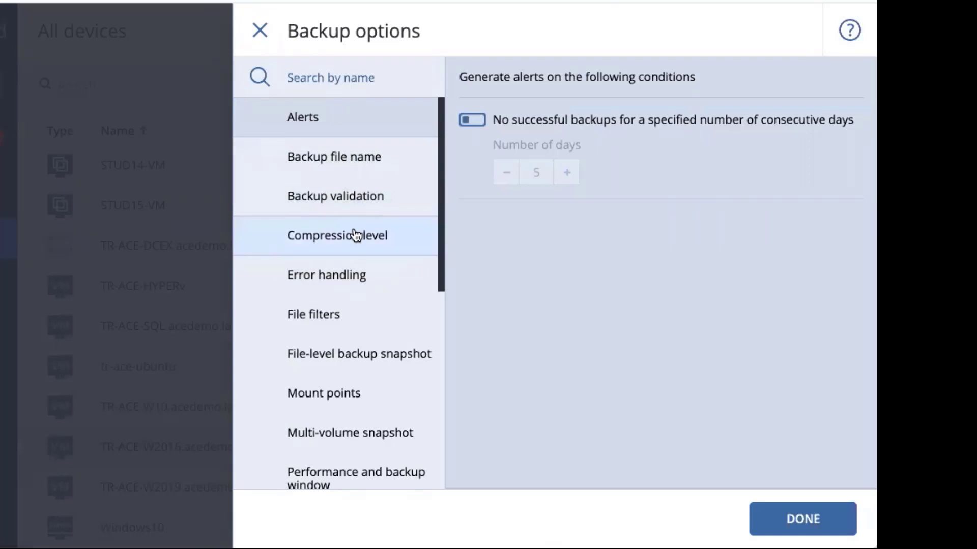
scroll(356, 235, "down", 2)
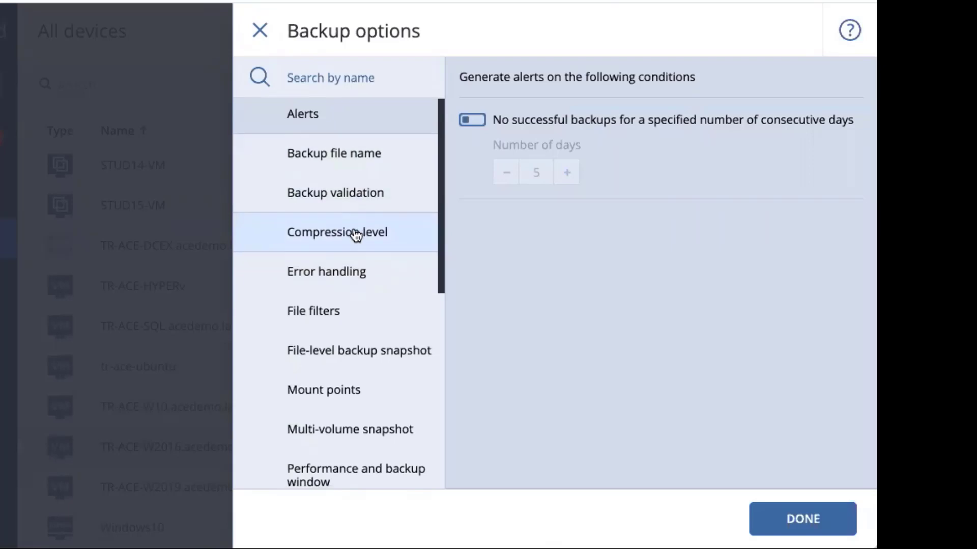
left_click(361, 297)
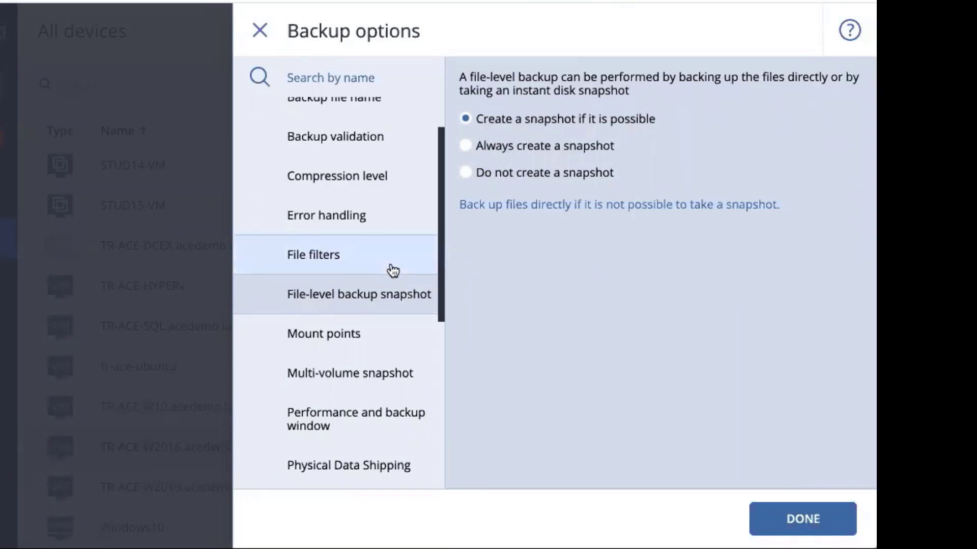
Review the Mount points setting and File filters, which have no inclusion or exclusion criteria.
scroll(384, 270, "down", 1)
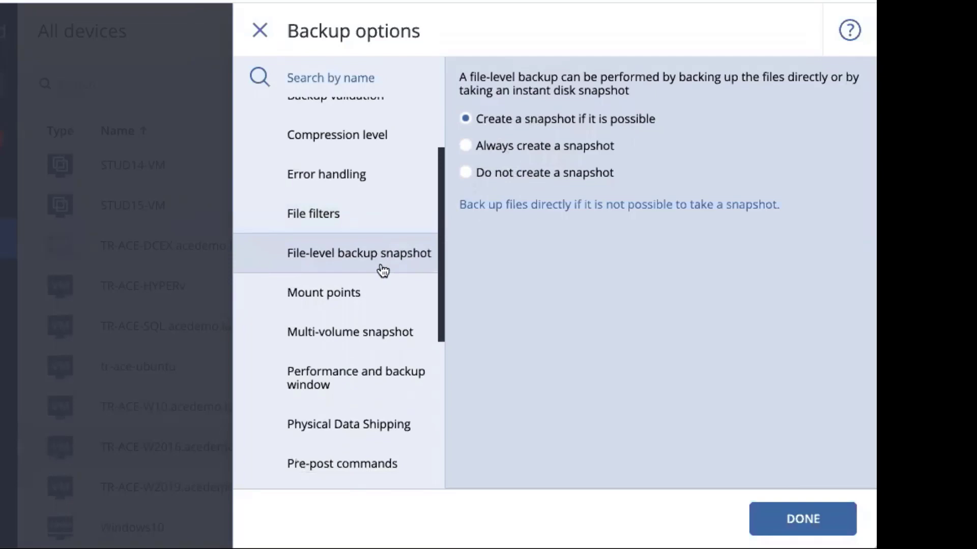
left_click(344, 294)
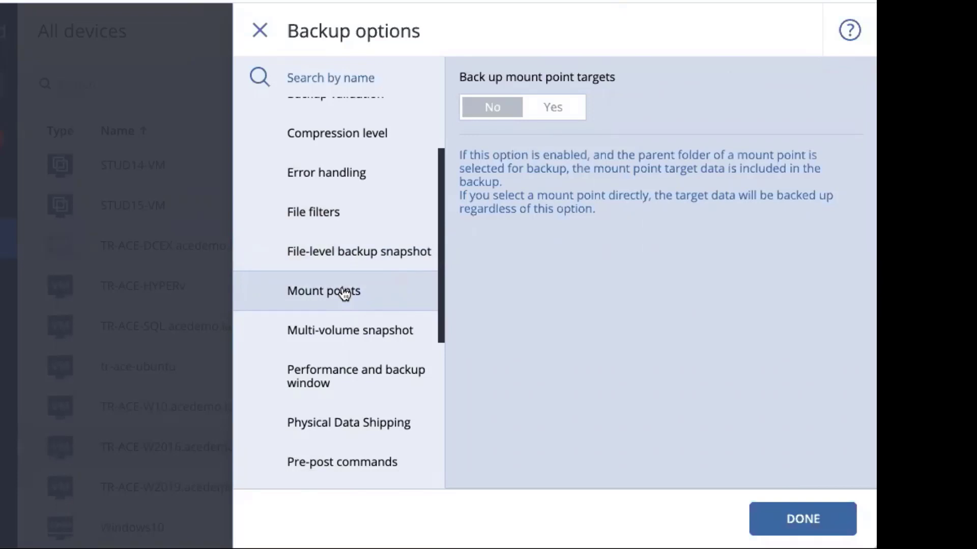
scroll(344, 294, "down", 3)
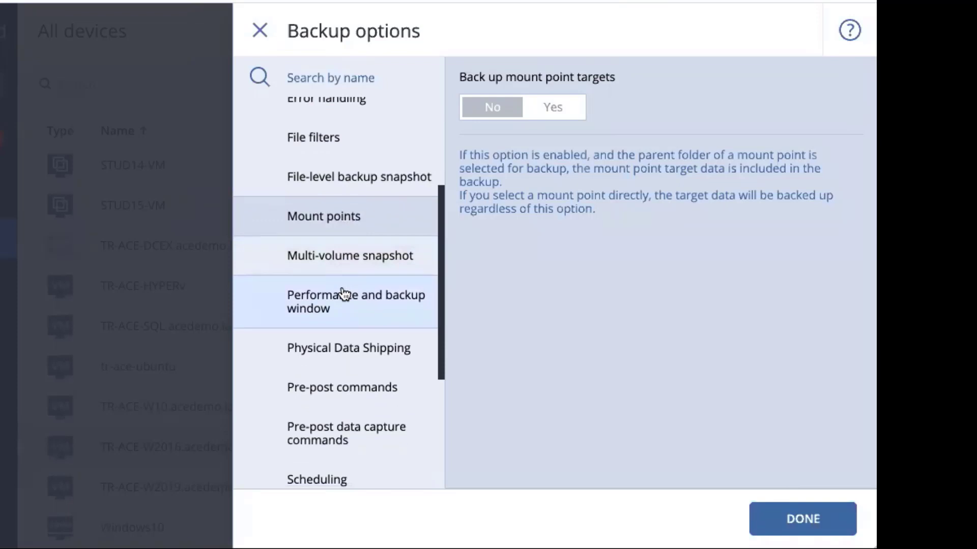
scroll(336, 255, "up", 1)
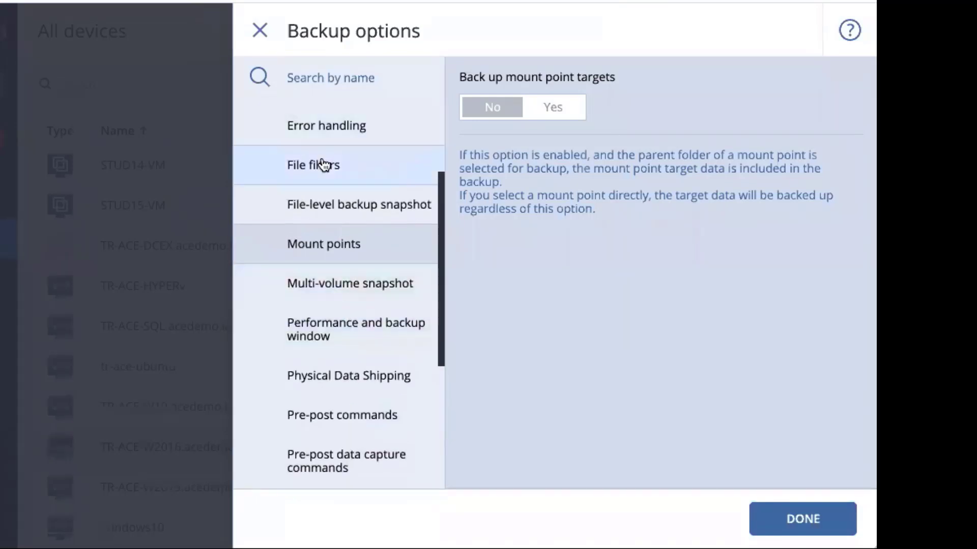
left_click(322, 163)
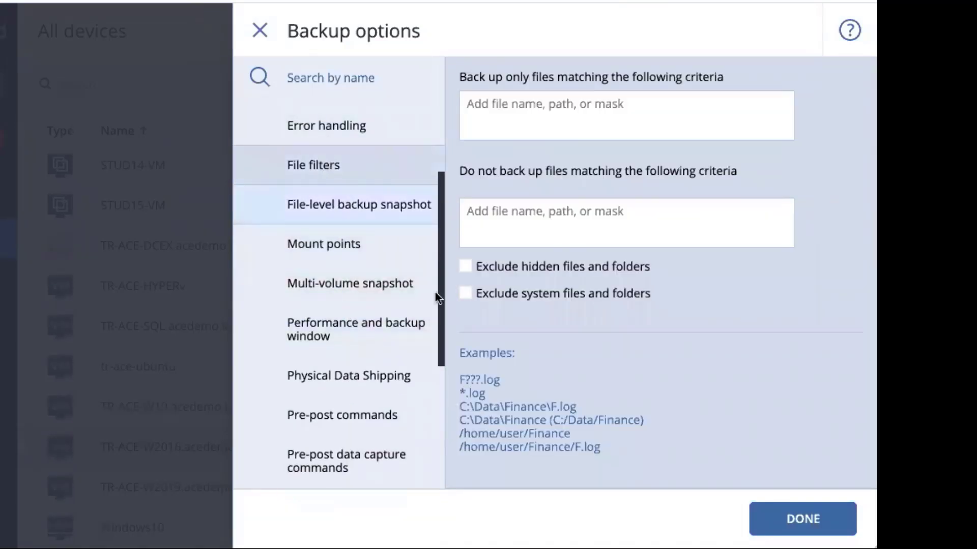
scroll(281, 255, "up", 5)
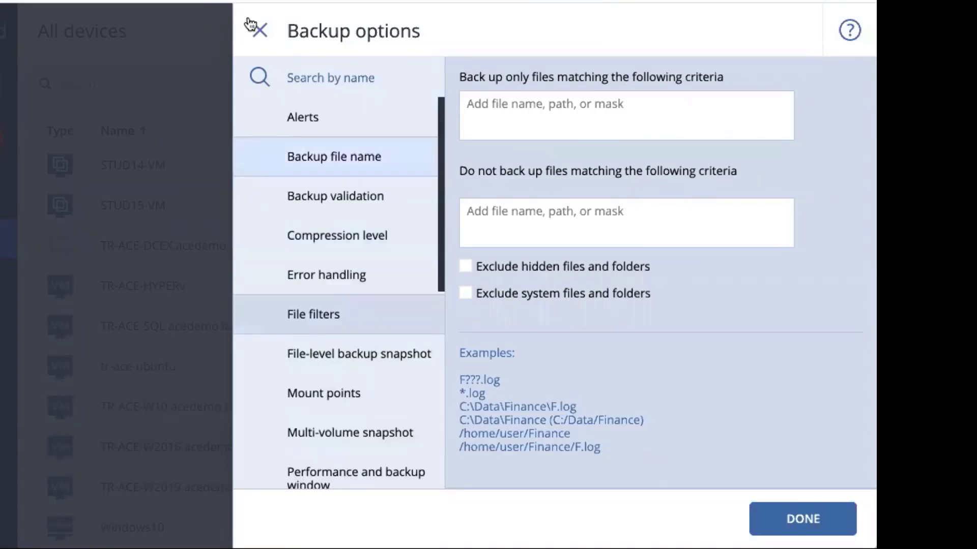
Close Backup options to return to the TR-ACE-W2016.acedemo.lab files/folders plan.
left_click(259, 30)
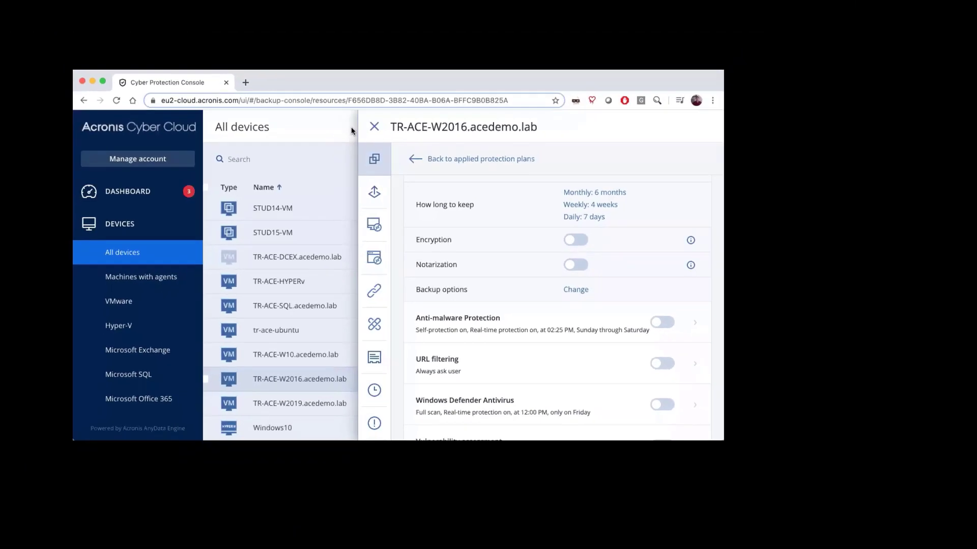